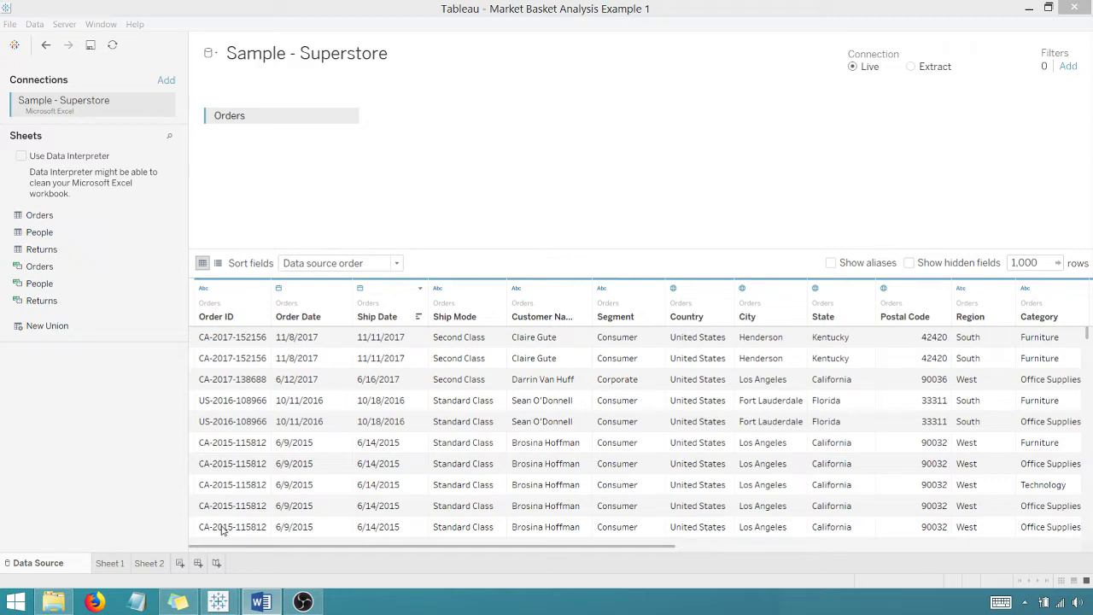
Switch from the Data Source page to the empty Sheet 2 worksheet
{"action": "left_click", "coordinate": [152, 564]}
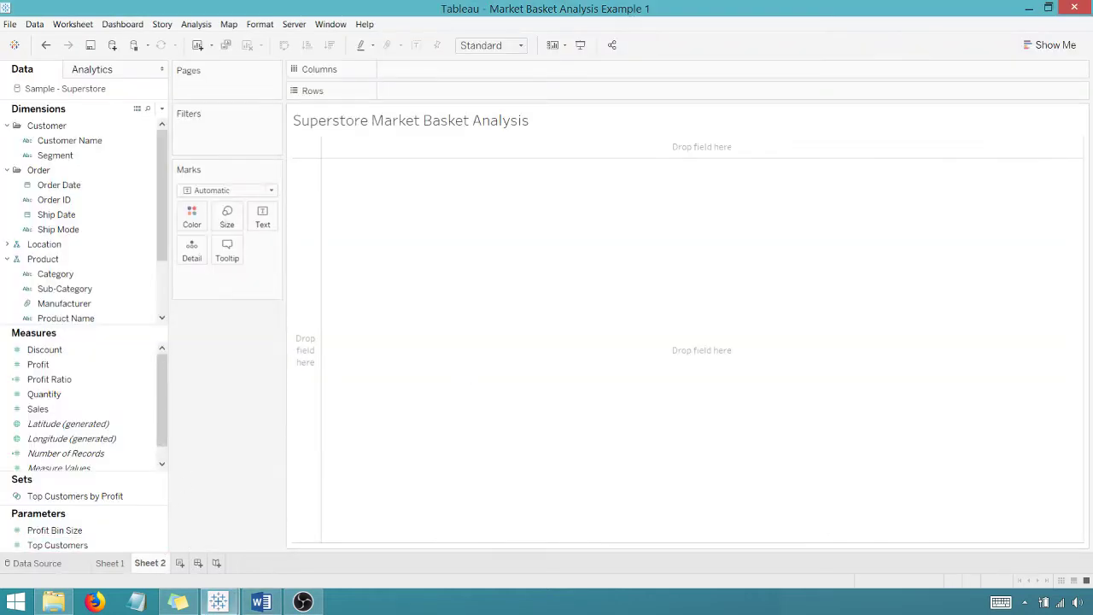
{"action": "key", "text": "alt+Tab"}
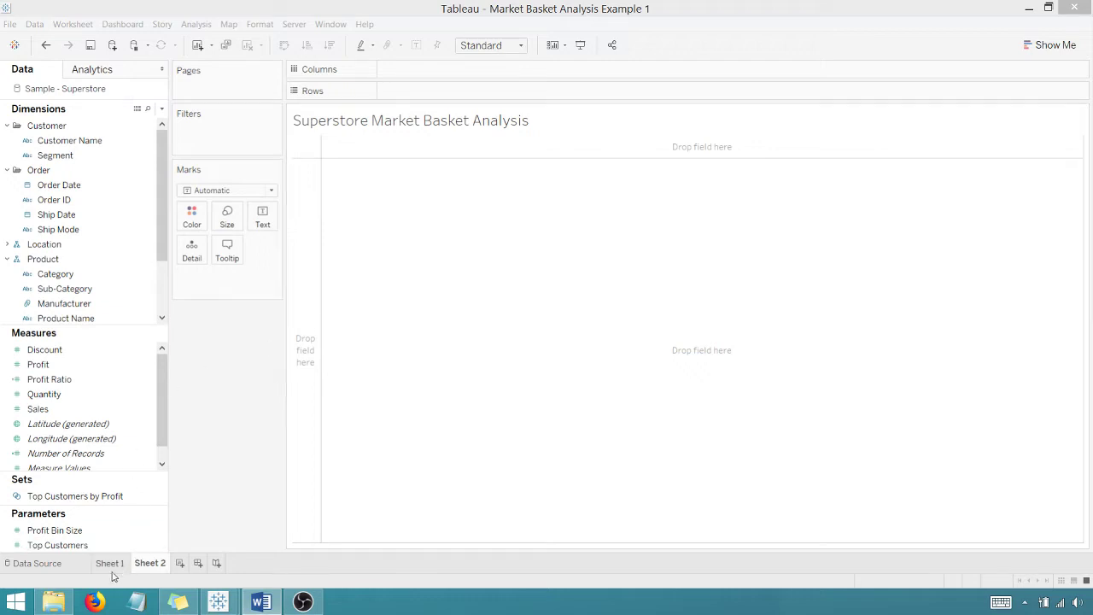
Add a second copy of Orders and join it on Order ID = Order ID (Orders1)
{"action": "left_click", "coordinate": [43, 563]}
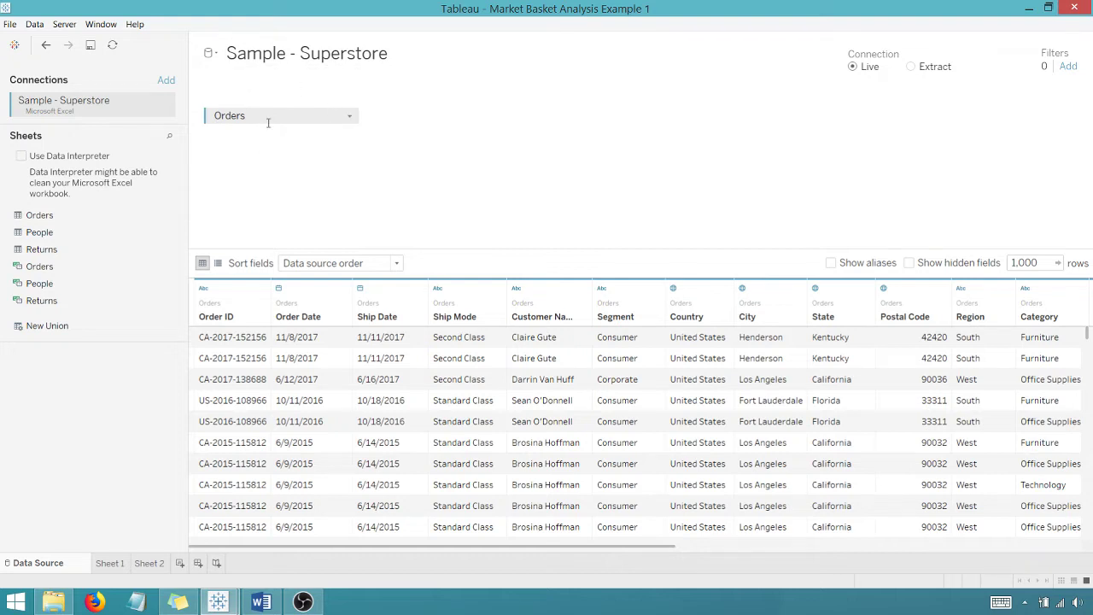
{"action": "left_click_drag", "start_coordinate": [48, 217], "coordinate": [478, 127]}
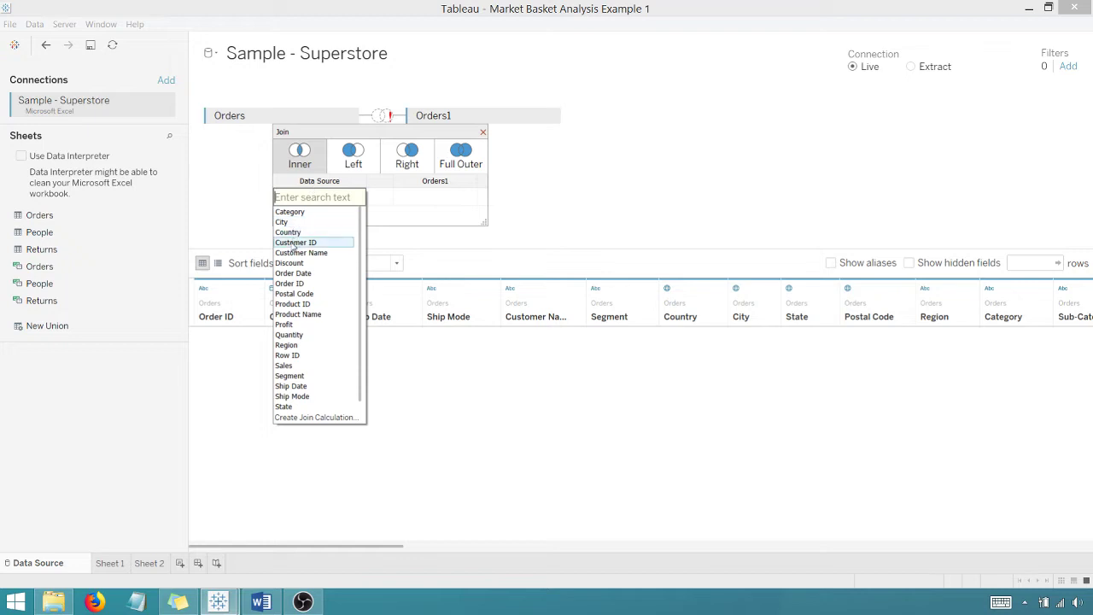
{"action": "left_click", "coordinate": [287, 283]}
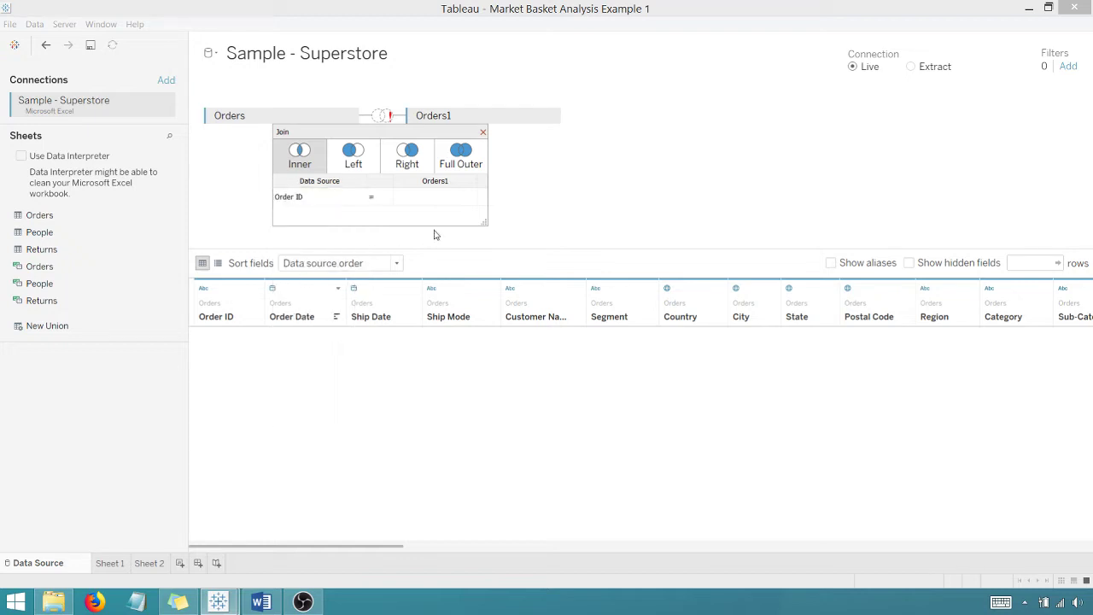
{"action": "left_click", "coordinate": [468, 198]}
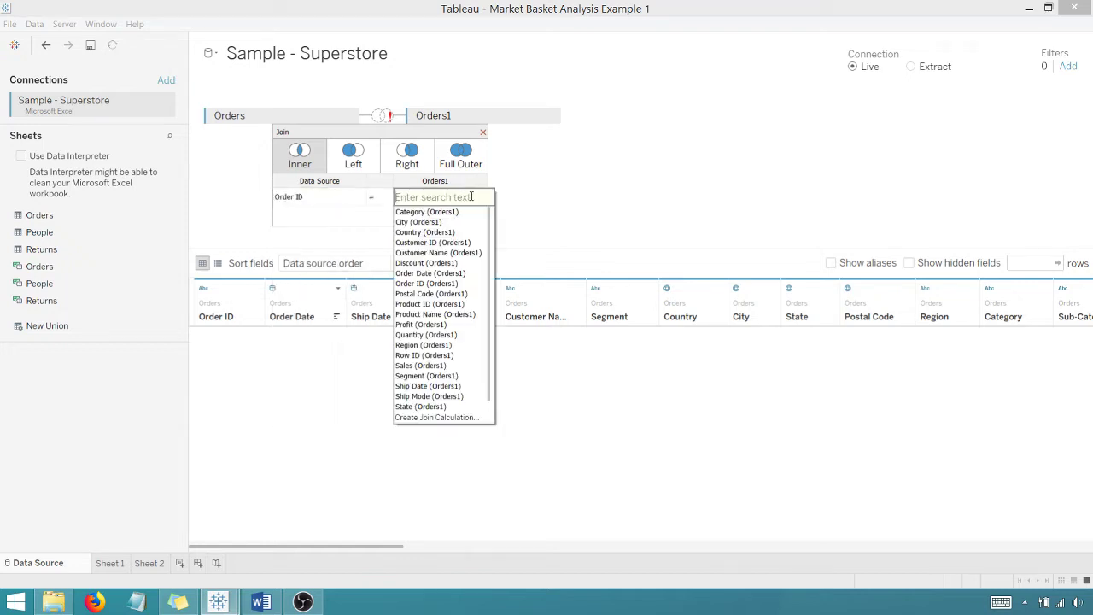
{"action": "left_click", "coordinate": [424, 283]}
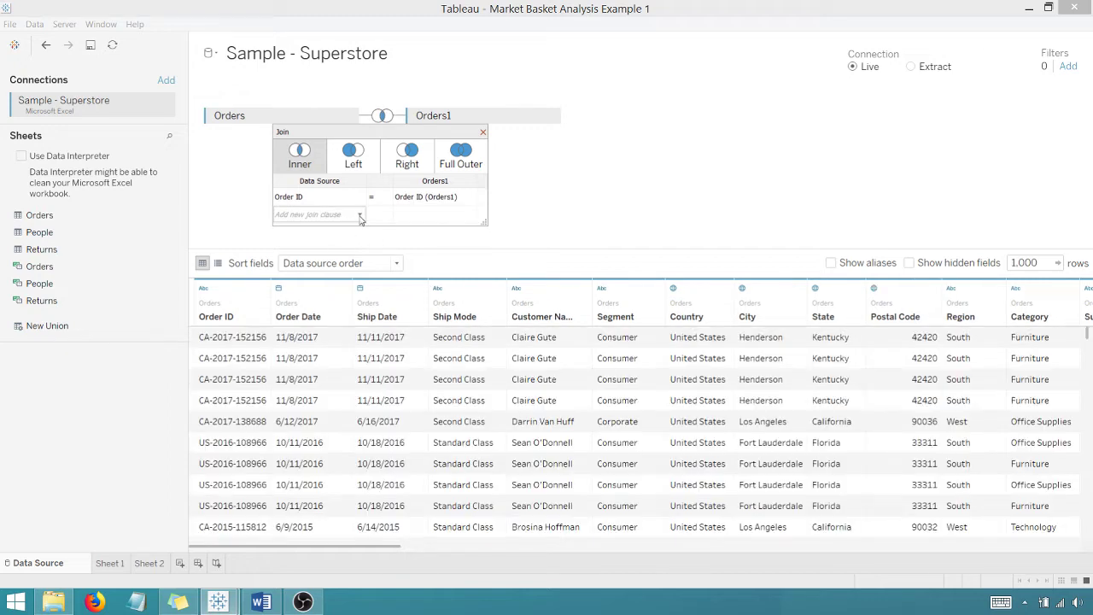
Add a second join clause requiring Sub-Category <> Sub-Category (Orders1)
{"action": "left_click", "coordinate": [360, 219]}
{"action": "scroll", "coordinate": [312, 320], "scroll_direction": "down", "scroll_amount": 1}
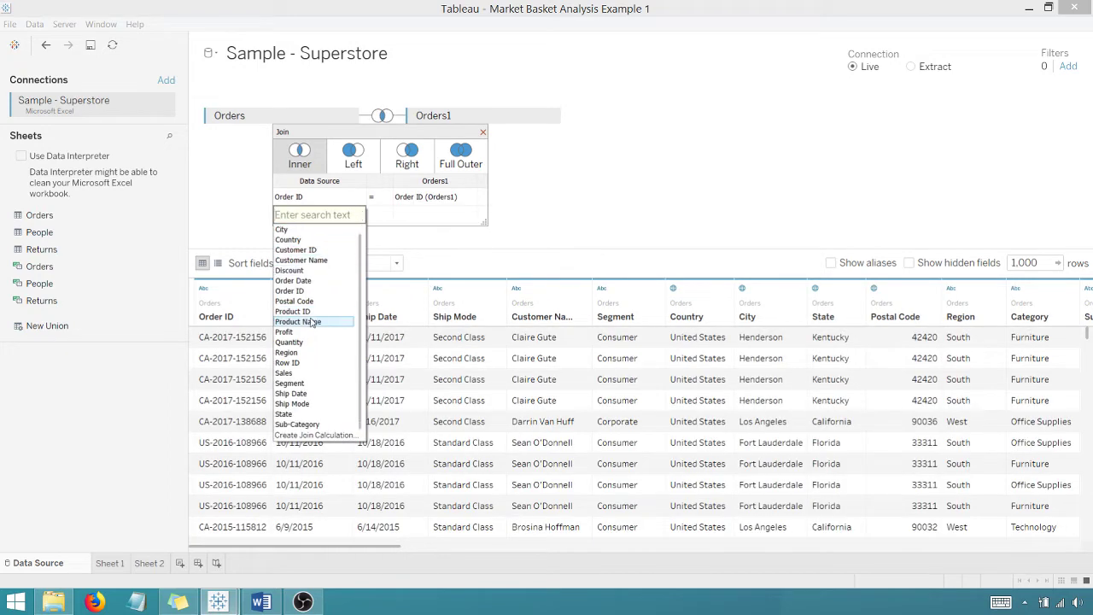
{"action": "left_click", "coordinate": [304, 424]}
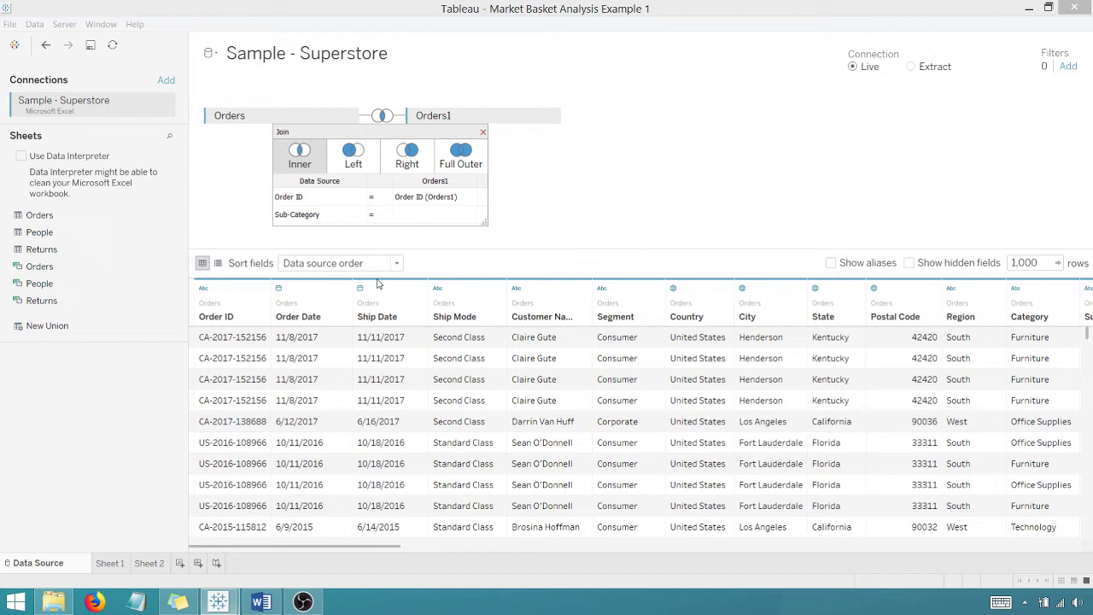
{"action": "left_click", "coordinate": [448, 215]}
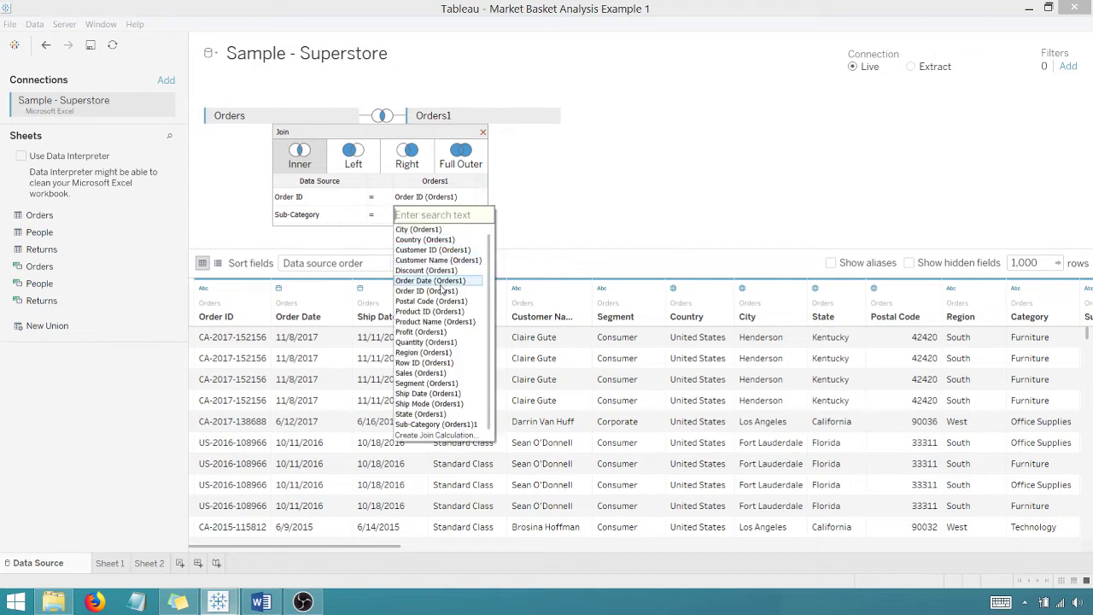
{"action": "left_click", "coordinate": [433, 425]}
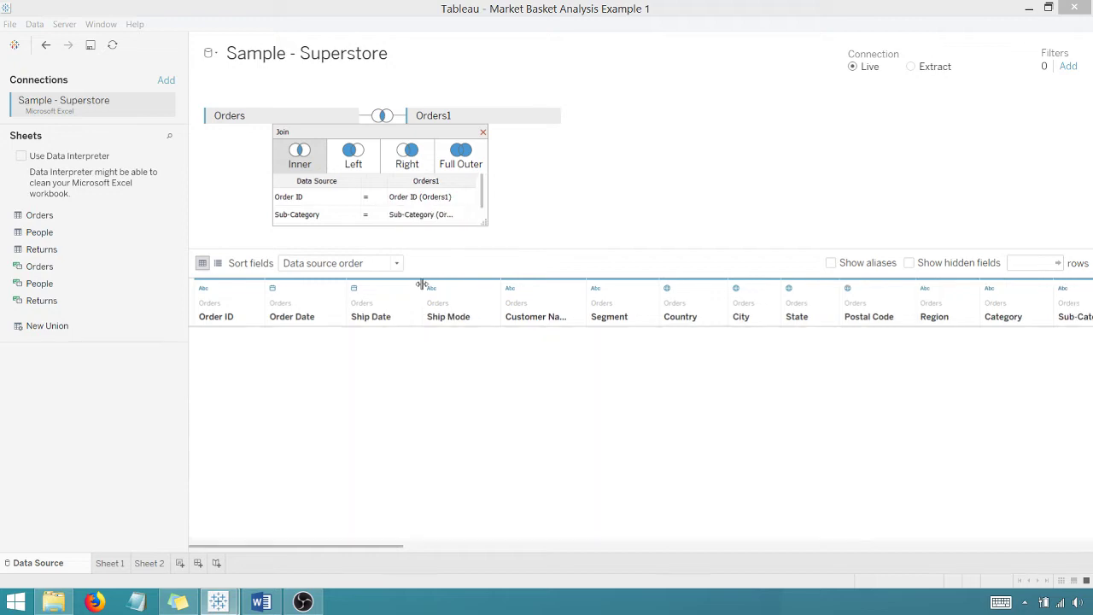
{"action": "left_click", "coordinate": [381, 217]}
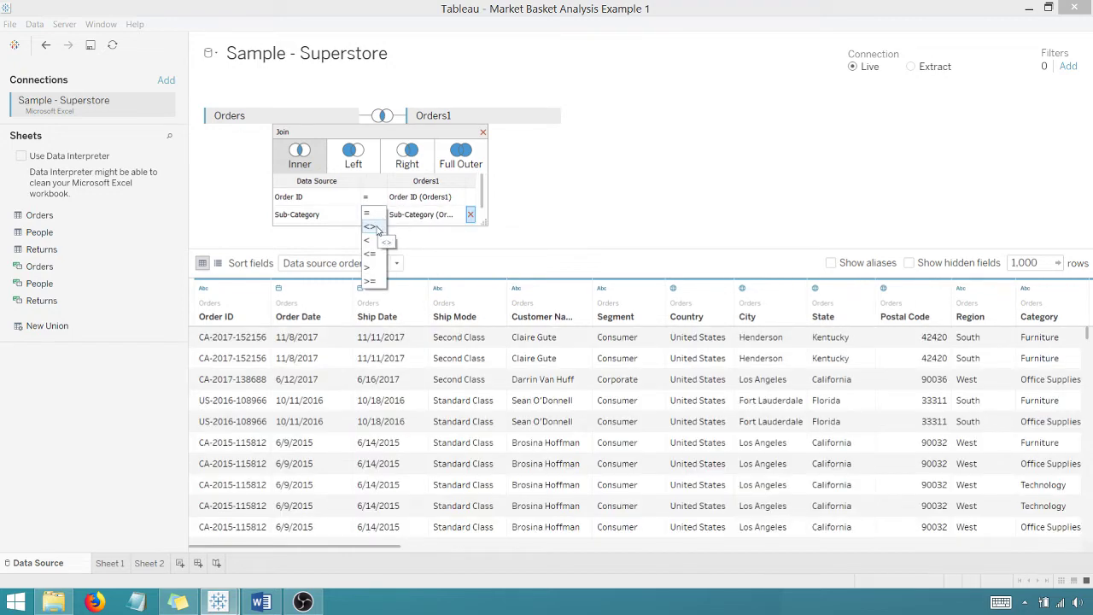
{"action": "left_click", "coordinate": [375, 213]}
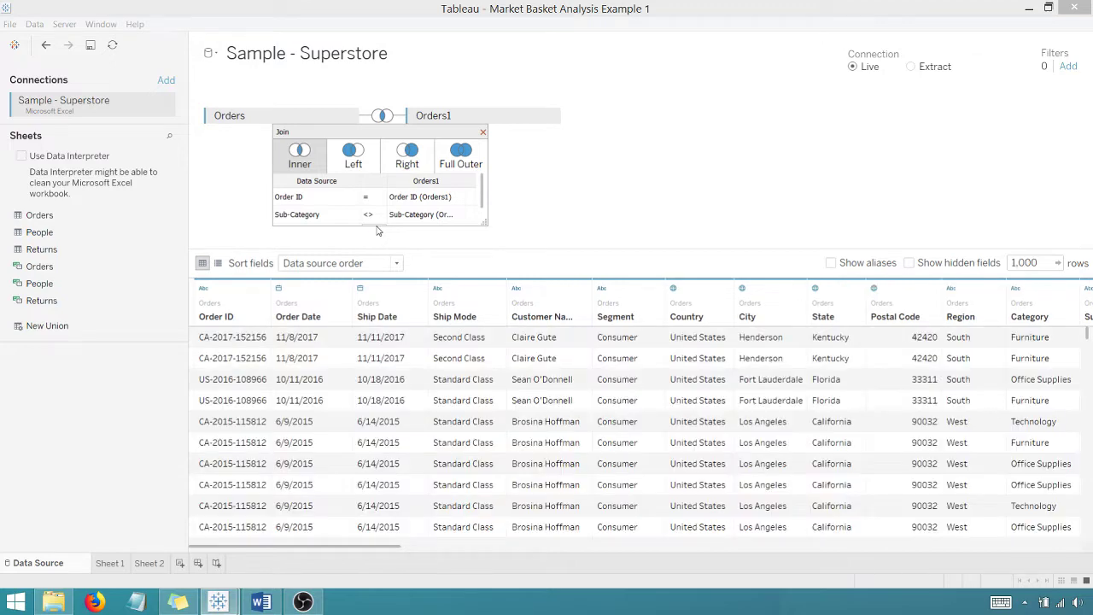
On Sheet 2, put Sub-Category on Columns and Sub-Category (Orders1)1 on Rows
{"action": "left_click", "coordinate": [147, 565]}
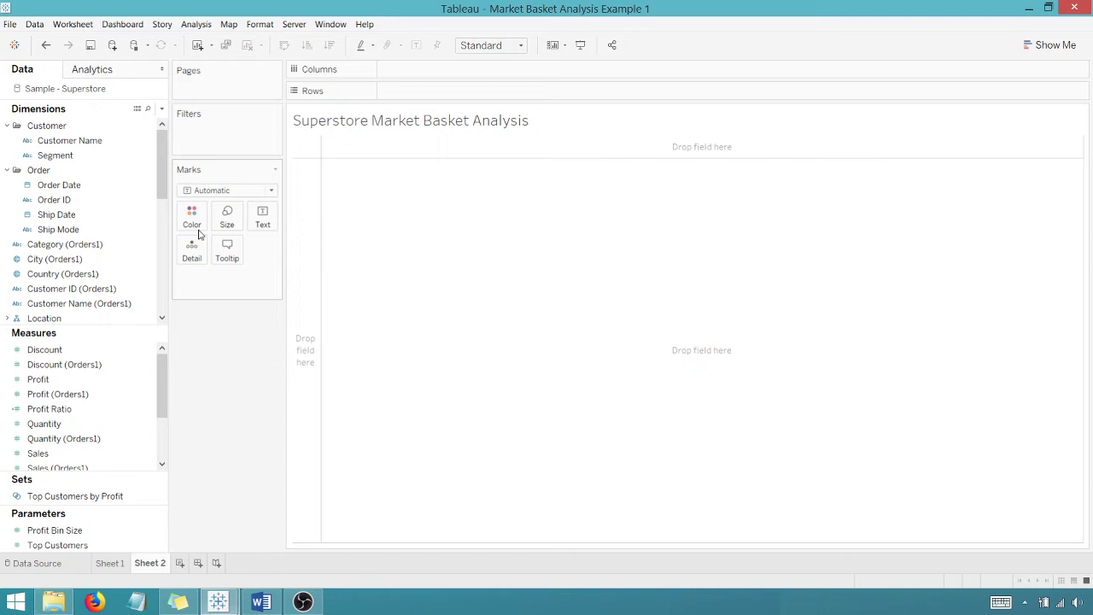
{"action": "key", "text": "alt+Tab"}
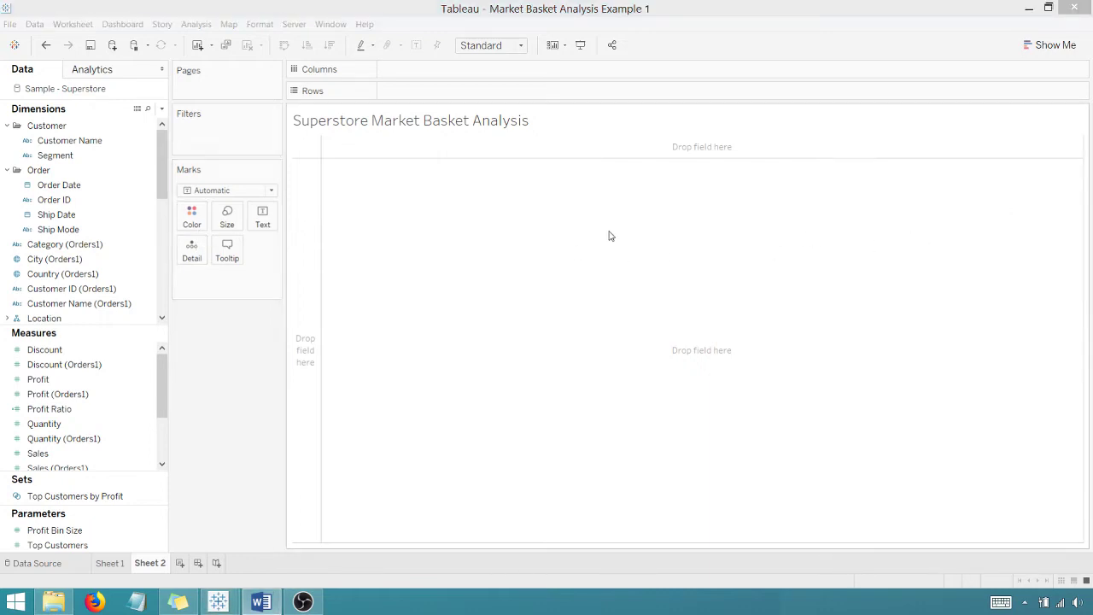
{"action": "left_click", "coordinate": [120, 200]}
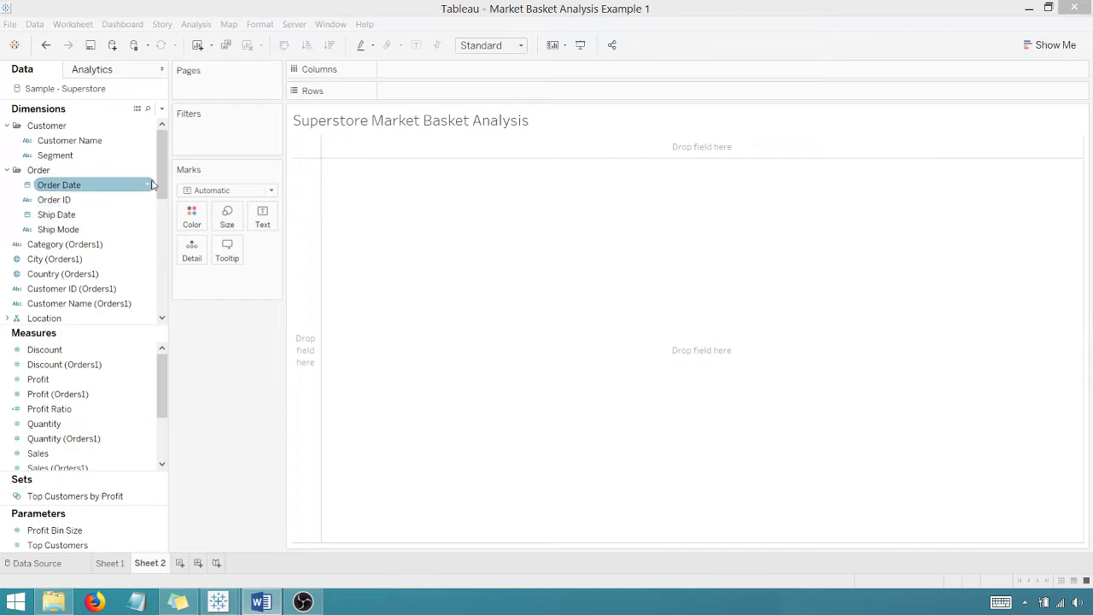
{"action": "left_click_drag", "start_coordinate": [161, 179], "coordinate": [161, 233]}
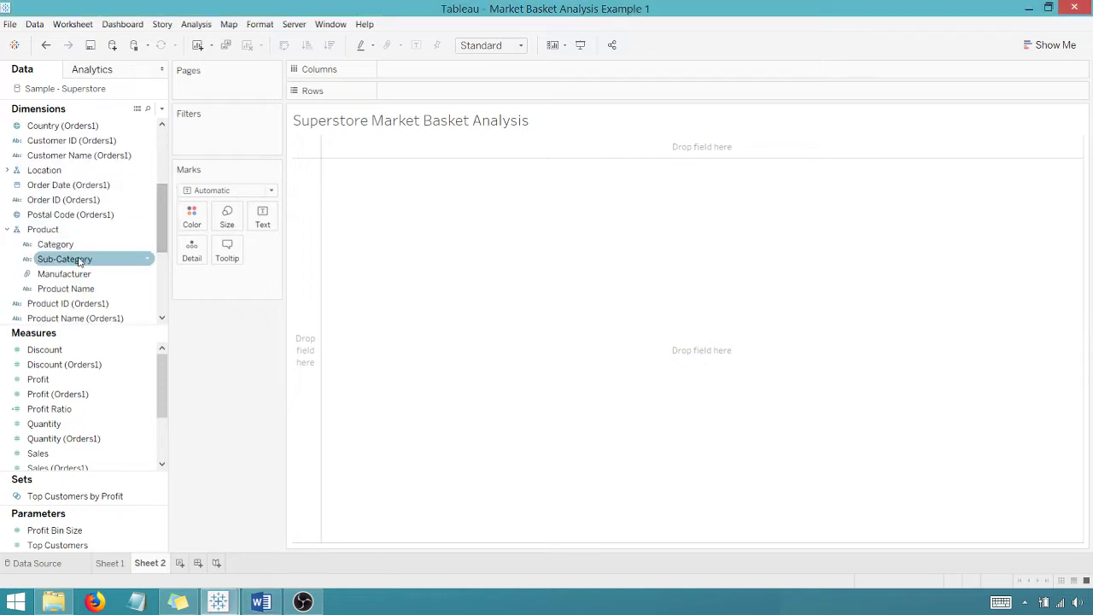
{"action": "left_click_drag", "start_coordinate": [65, 259], "coordinate": [425, 72]}
{"action": "key", "text": "alt+Tab"}
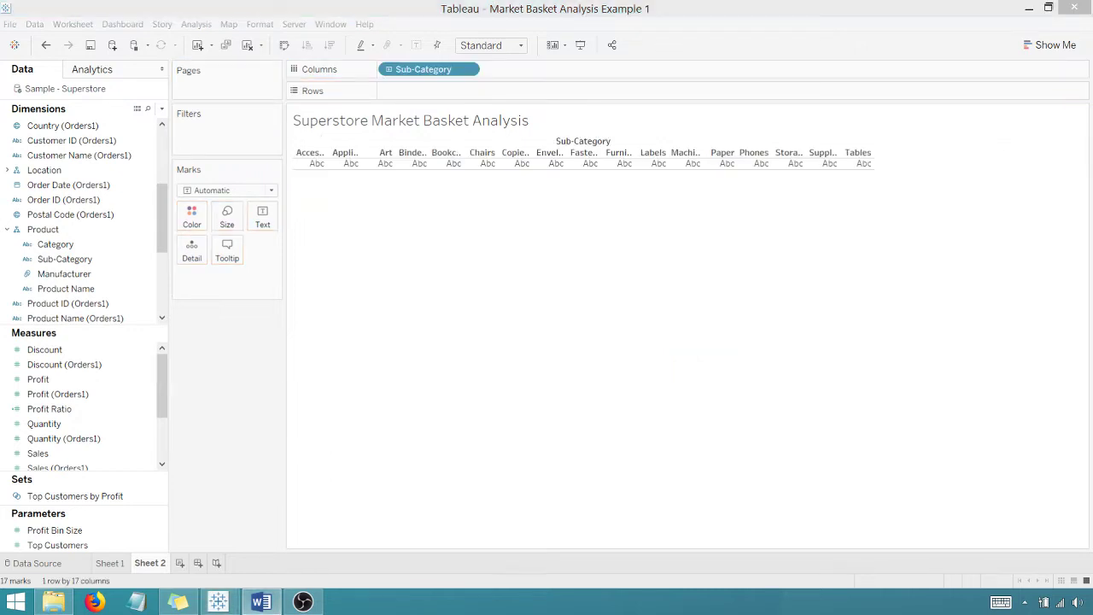
{"action": "left_click_drag", "start_coordinate": [159, 241], "coordinate": [161, 317]}
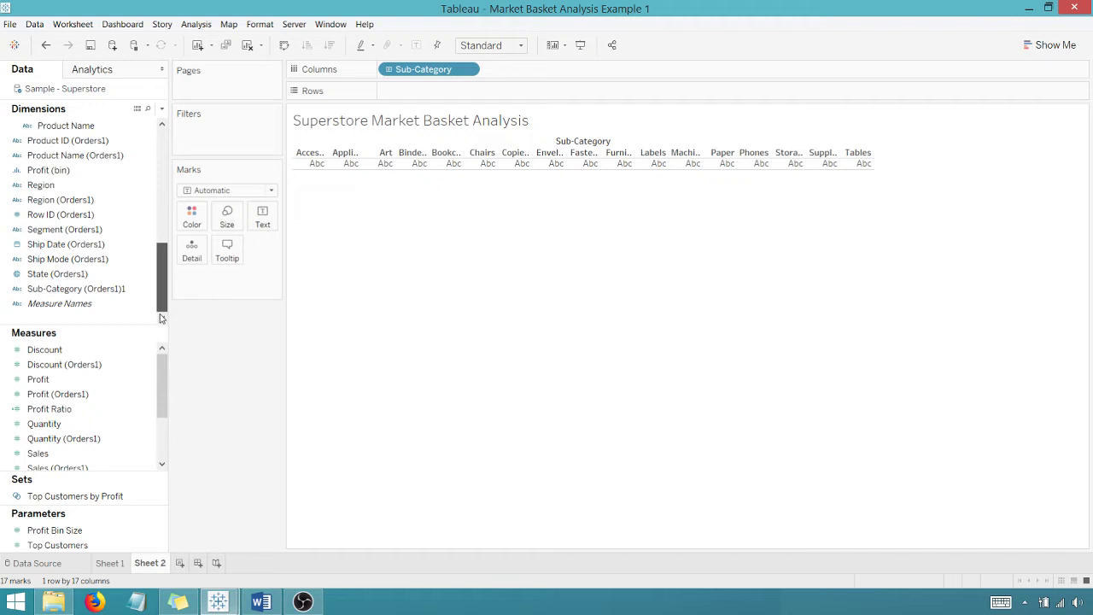
{"action": "left_click_drag", "start_coordinate": [110, 287], "coordinate": [457, 97]}
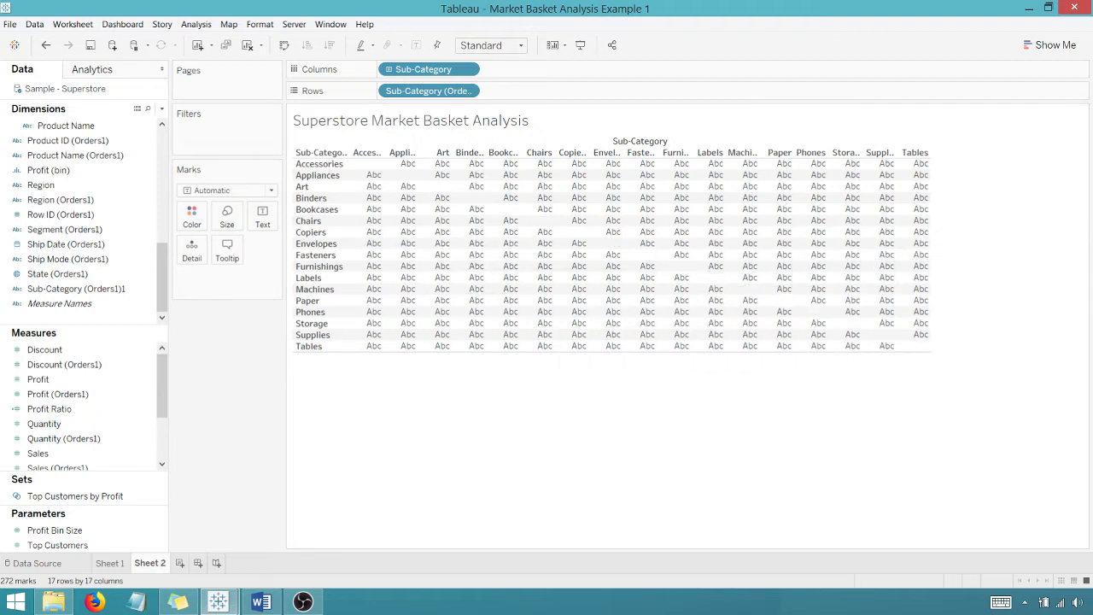
Fit the crosstab to Entire View and rotate the column labels in a taller header row
{"action": "left_click", "coordinate": [519, 45]}
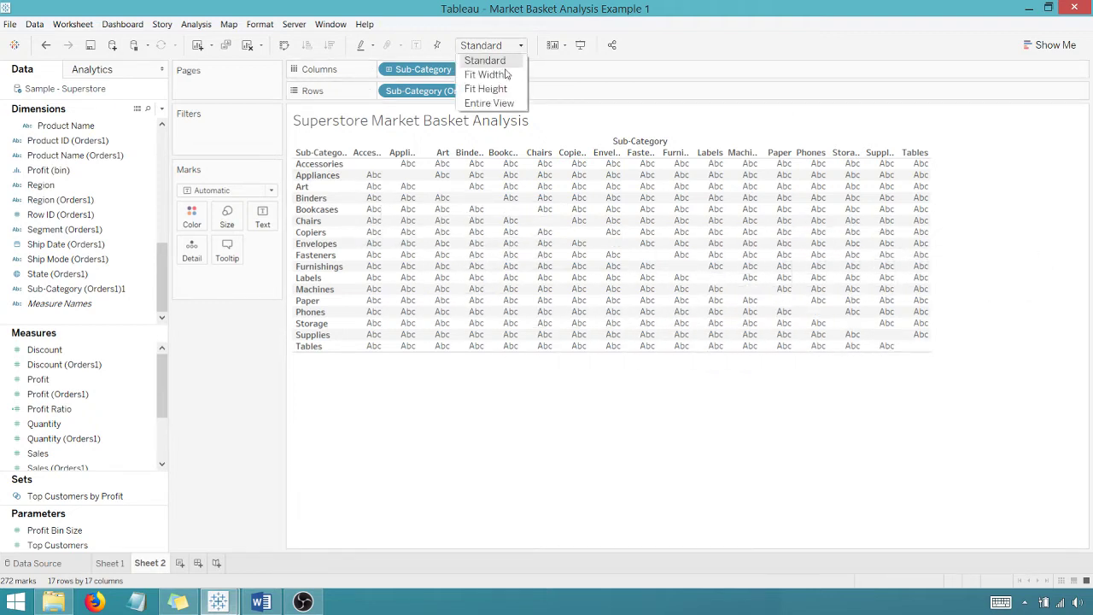
{"action": "left_click", "coordinate": [489, 103]}
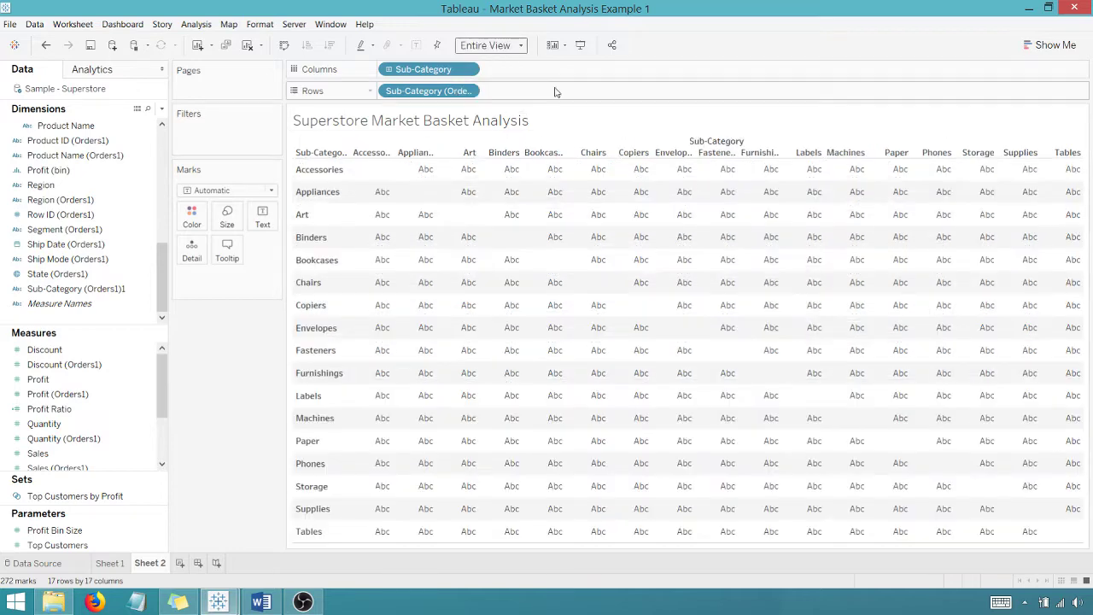
{"action": "left_click_drag", "start_coordinate": [492, 160], "coordinate": [492, 184]}
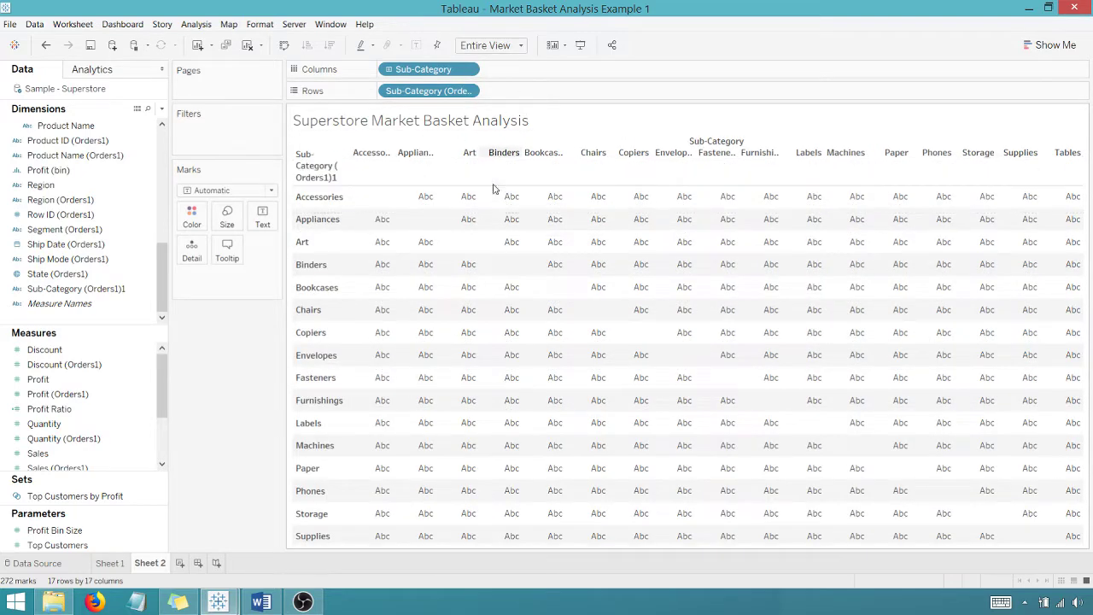
{"action": "right_click", "coordinate": [494, 167]}
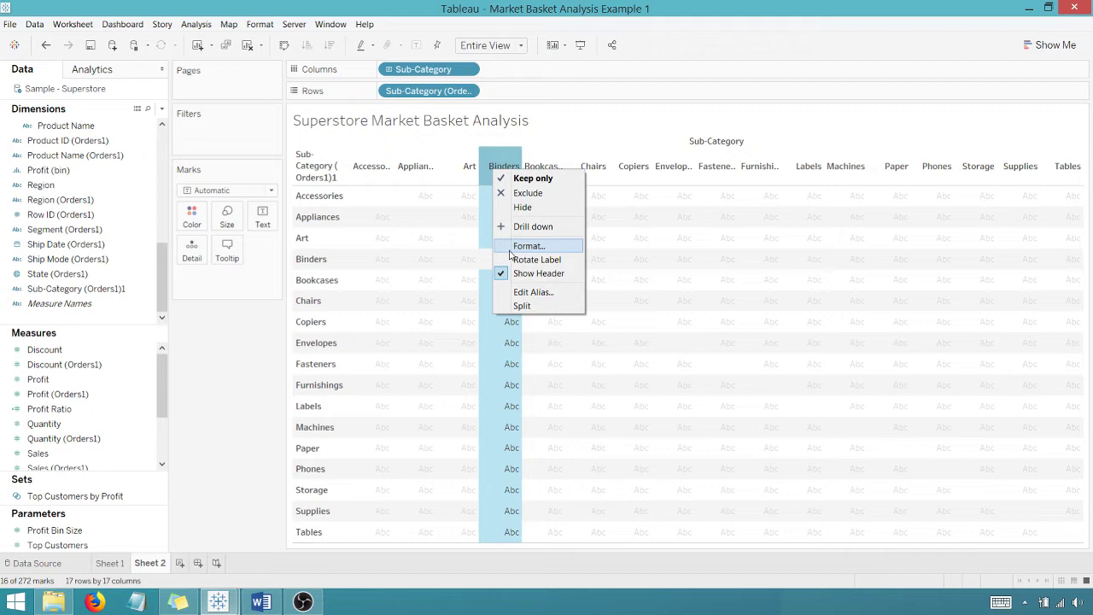
{"action": "key", "text": "Escape"}
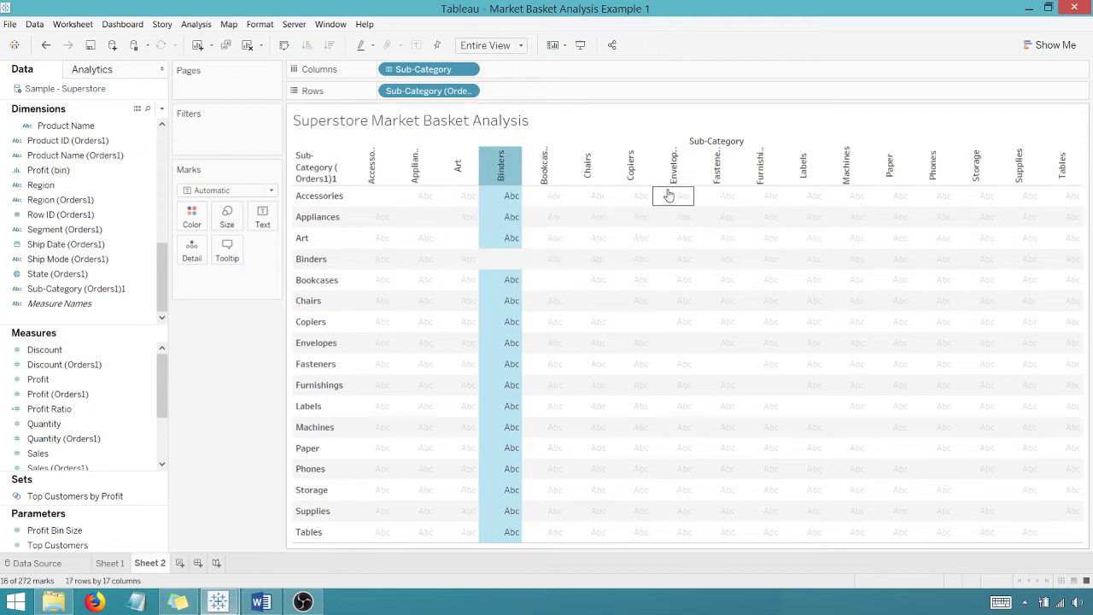
{"action": "left_click_drag", "start_coordinate": [665, 187], "coordinate": [664, 206]}
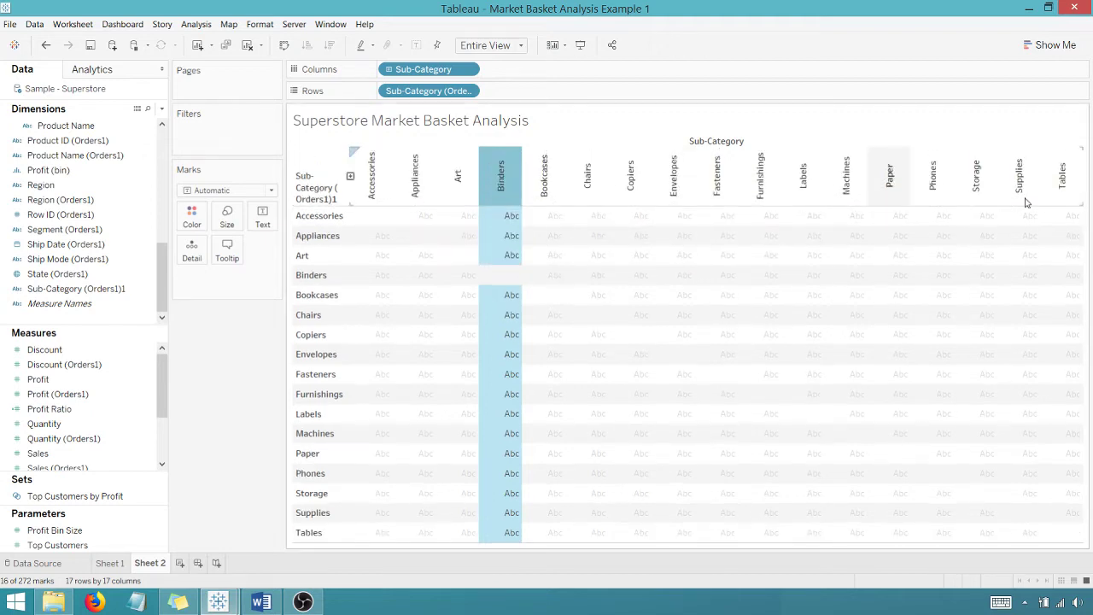
{"action": "key", "text": "alt+Tab"}
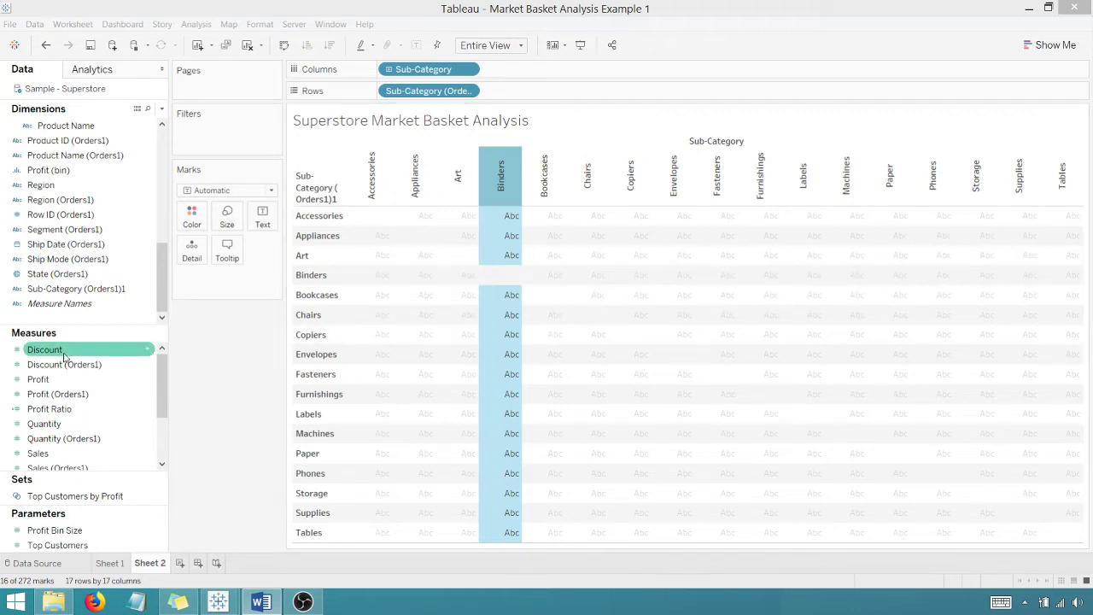
Add Order ID to Detail on the Marks card
{"action": "left_click", "coordinate": [161, 385]}
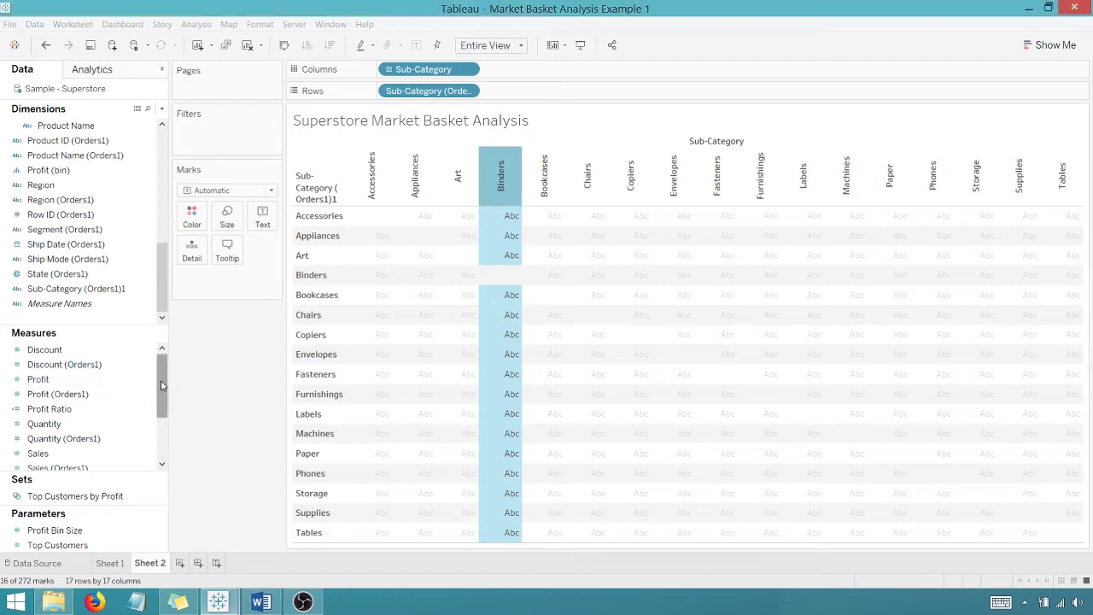
{"action": "left_click_drag", "start_coordinate": [161, 385], "coordinate": [163, 391]}
{"action": "left_click_drag", "start_coordinate": [164, 297], "coordinate": [163, 255]}
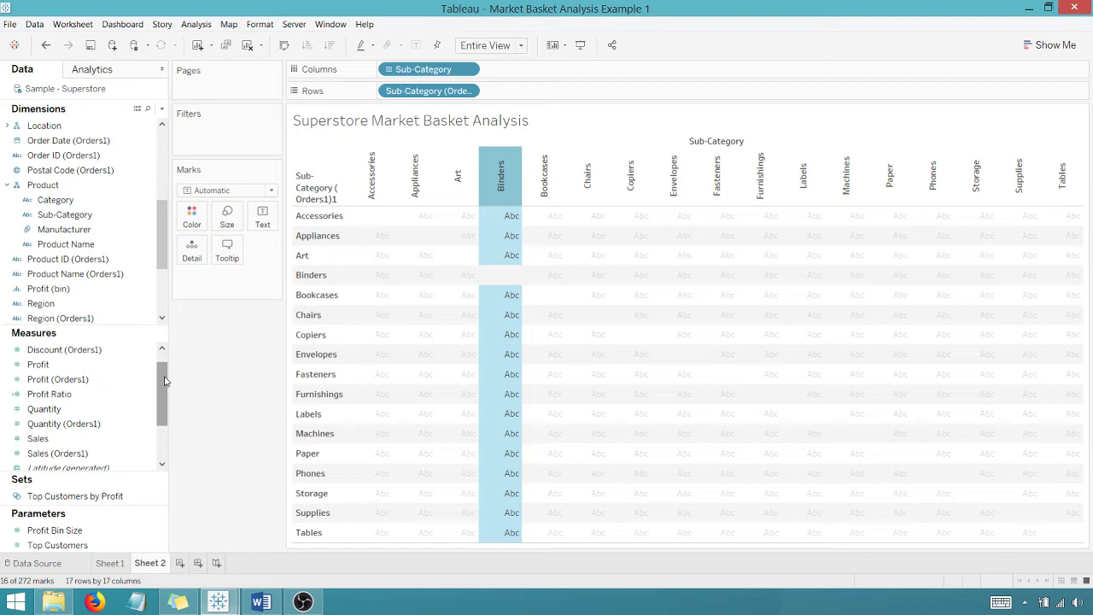
{"action": "left_click_drag", "start_coordinate": [163, 263], "coordinate": [163, 210]}
{"action": "left_click", "coordinate": [61, 171]}
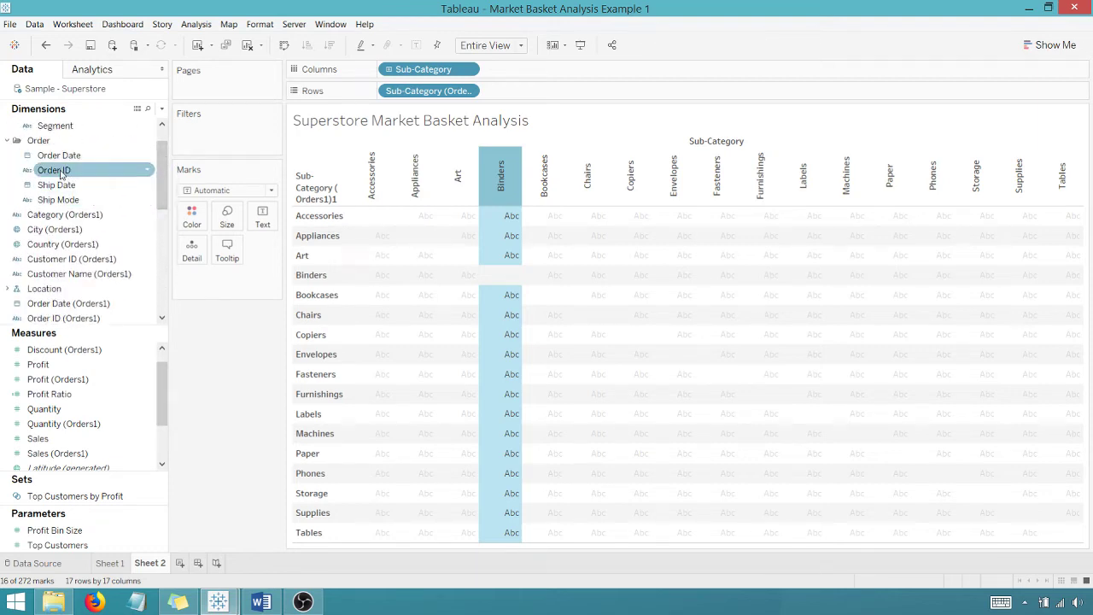
{"action": "left_click_drag", "start_coordinate": [62, 174], "coordinate": [262, 224]}
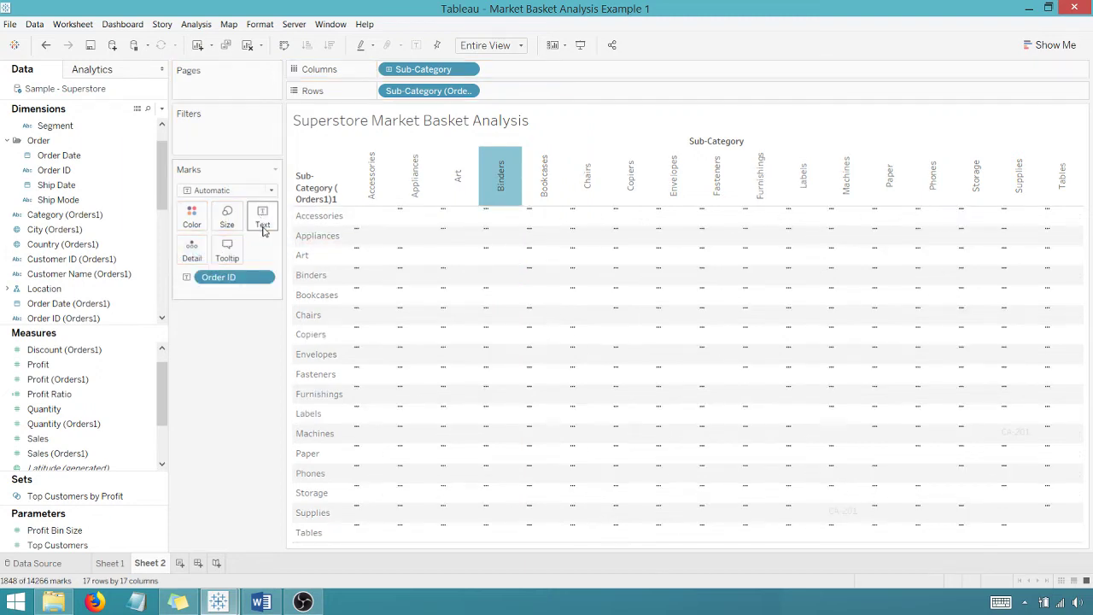
Change the Order ID pill to the Count (Distinct) measure
{"action": "left_click", "coordinate": [262, 277]}
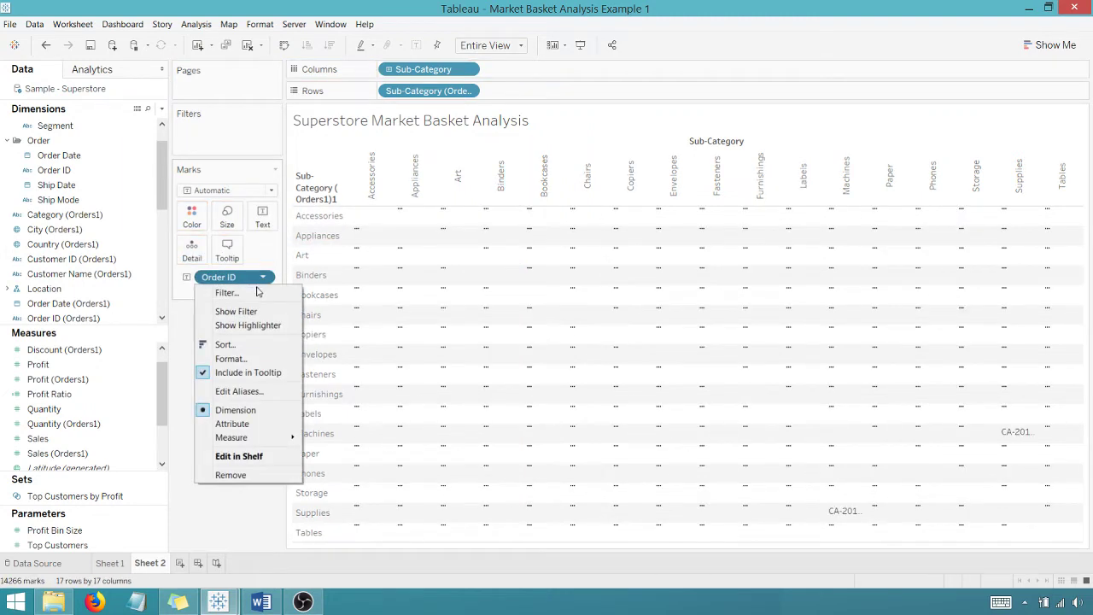
{"action": "mouse_move", "coordinate": [230, 439]}
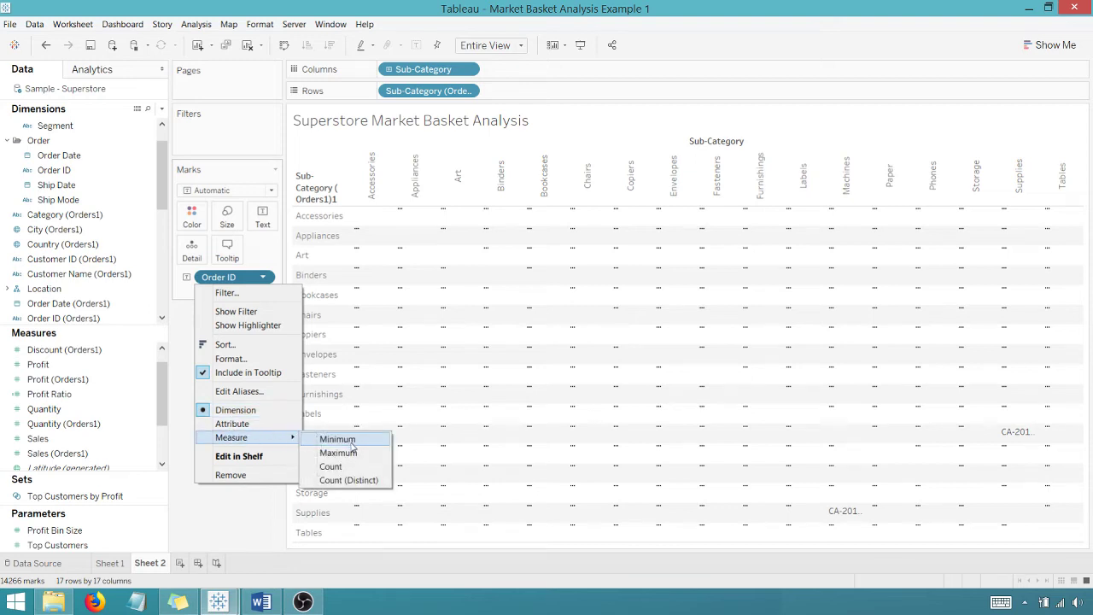
{"action": "left_click", "coordinate": [349, 479]}
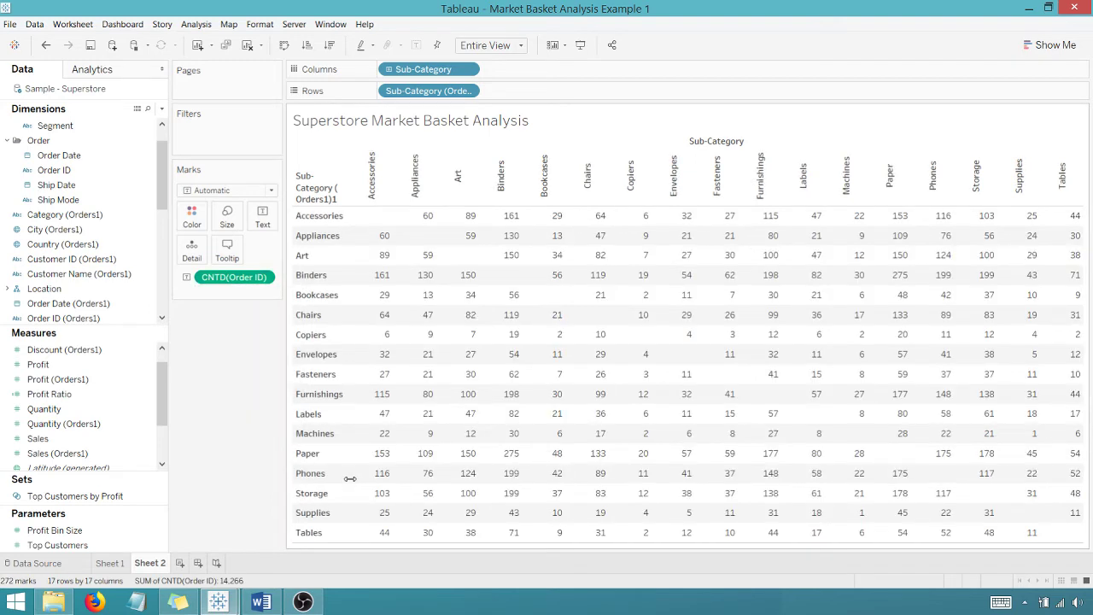
{"action": "mouse_move", "coordinate": [427, 282]}
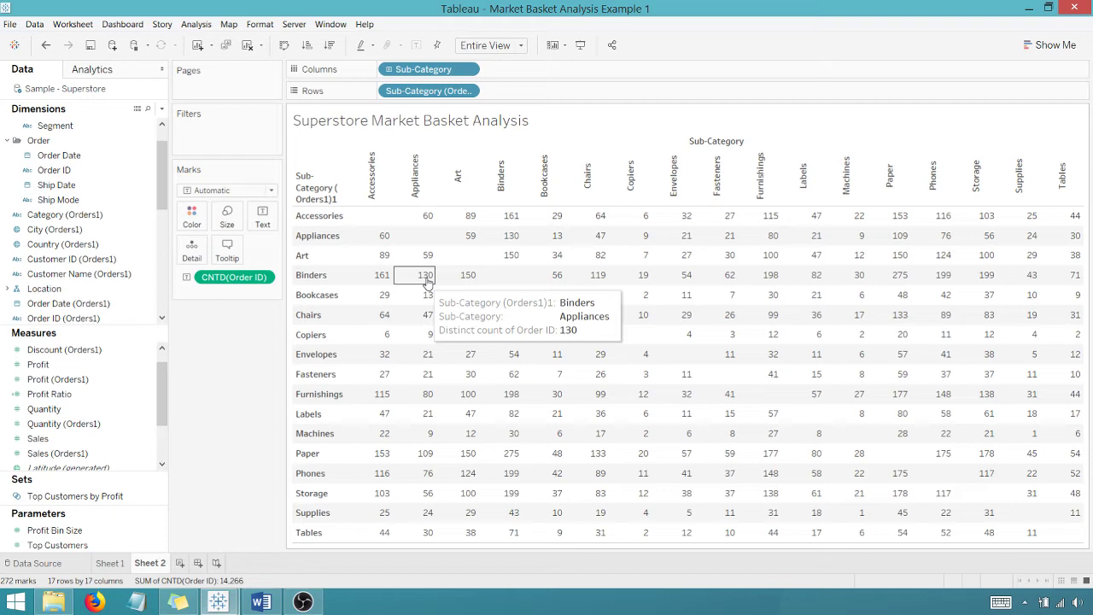
{"action": "mouse_move", "coordinate": [362, 243]}
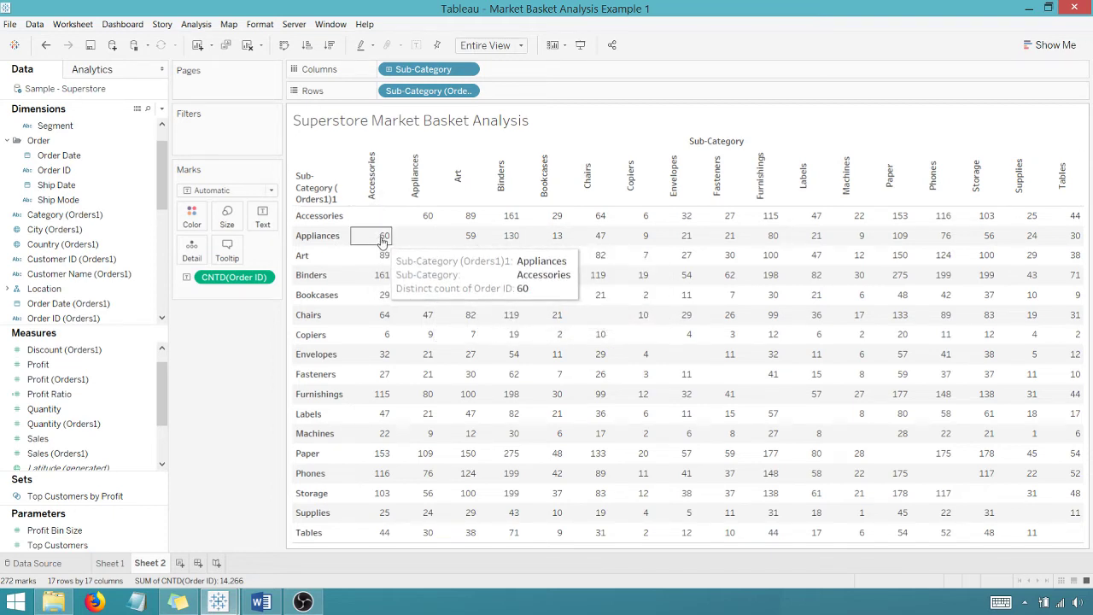
{"action": "mouse_move", "coordinate": [920, 378]}
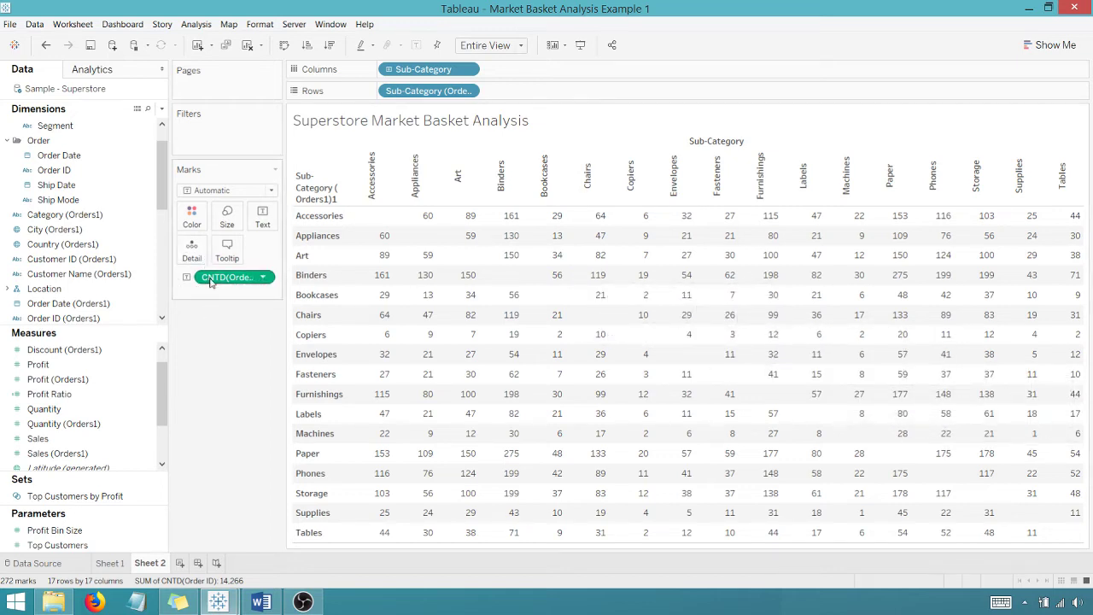
Put CNTD(Order ID) on Color and change the mark type to Square
{"action": "mouse_move", "coordinate": [211, 283]}
{"action": "left_mouse_down"}
{"action": "mouse_move", "coordinate": [208, 298]}
{"action": "mouse_move", "coordinate": [195, 224]}
{"action": "left_mouse_up"}
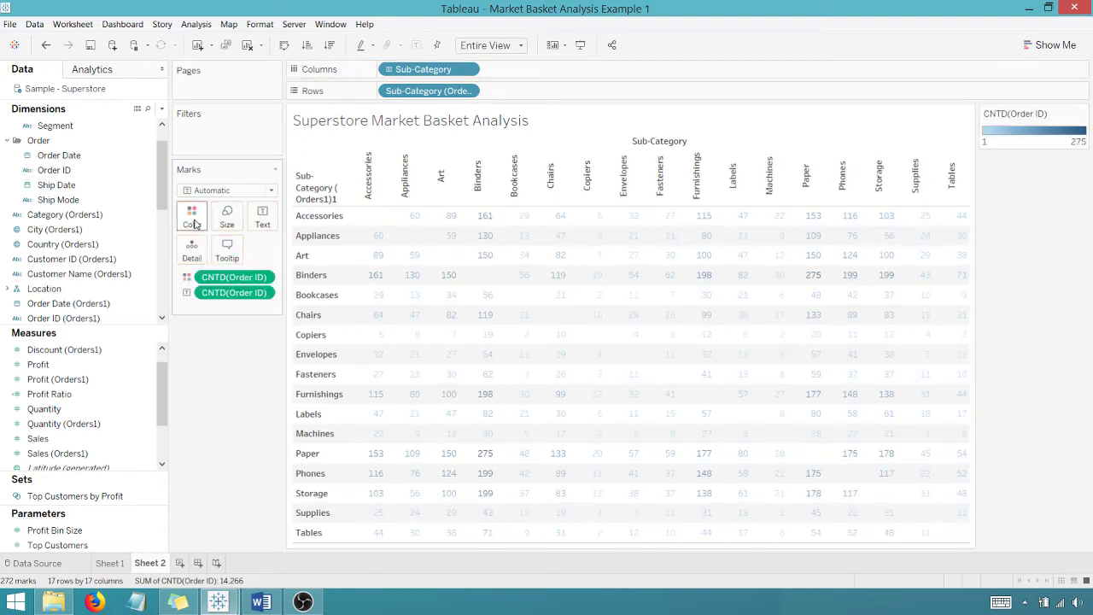
{"action": "left_click", "coordinate": [271, 190]}
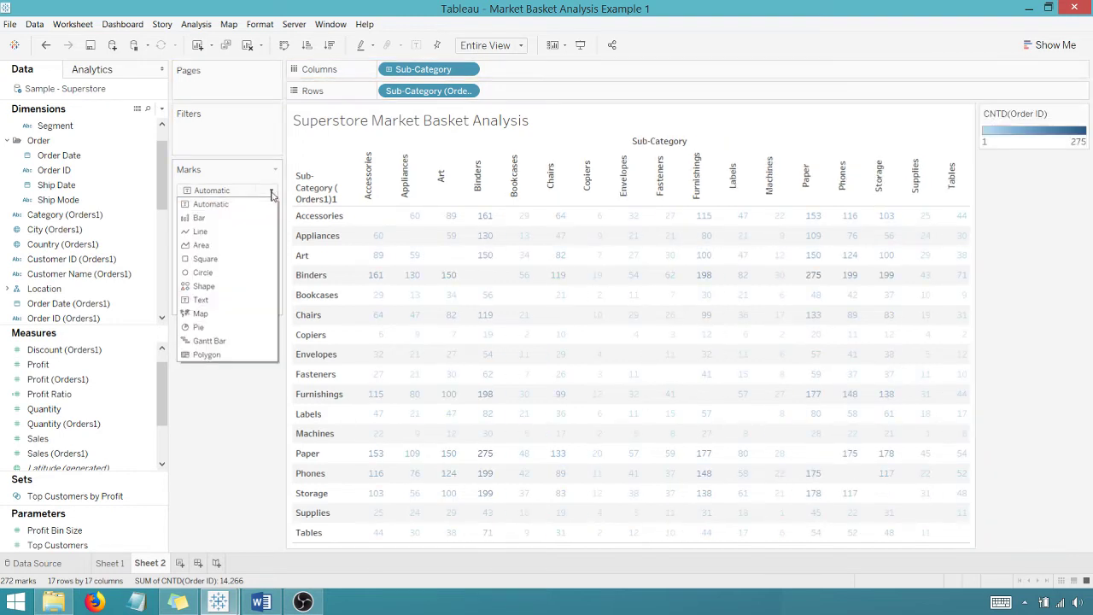
{"action": "left_click", "coordinate": [202, 259]}
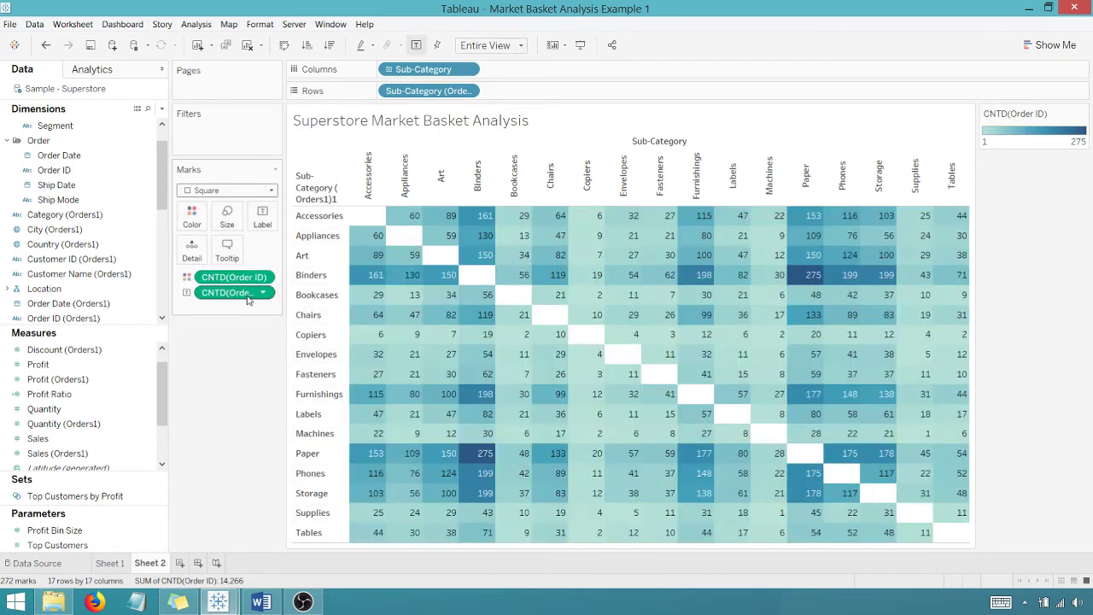
{"action": "mouse_move", "coordinate": [472, 440]}
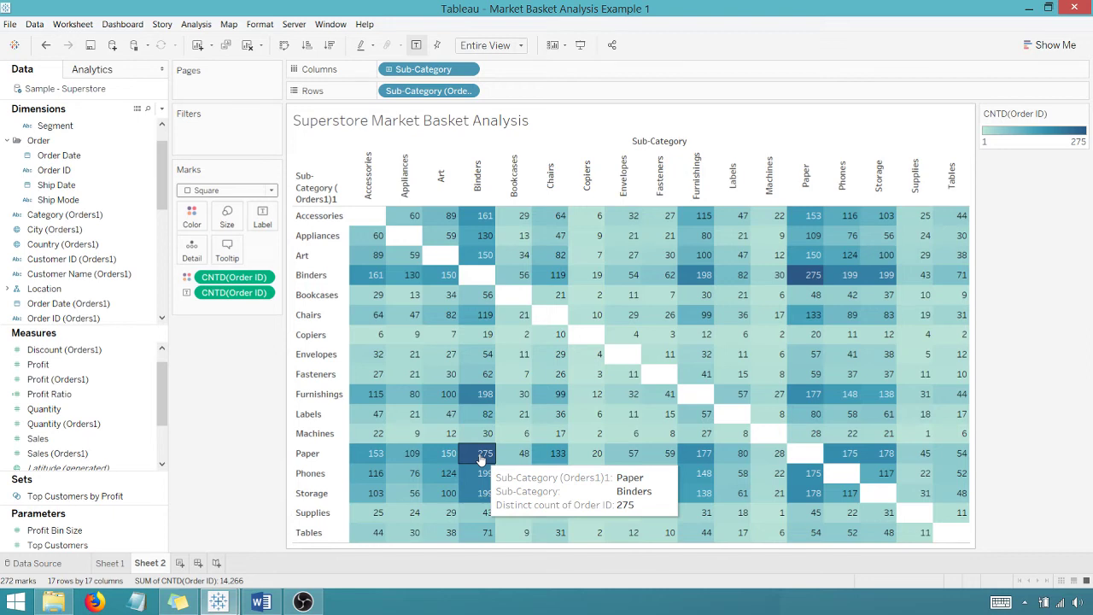
{"action": "mouse_move", "coordinate": [804, 277]}
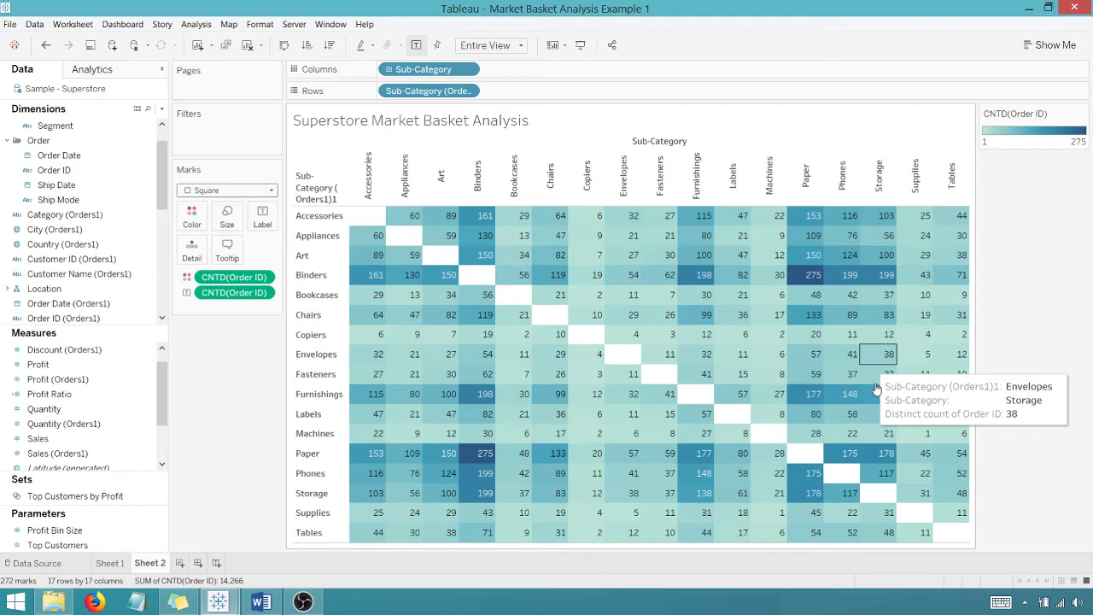
{"action": "mouse_move", "coordinate": [926, 500]}
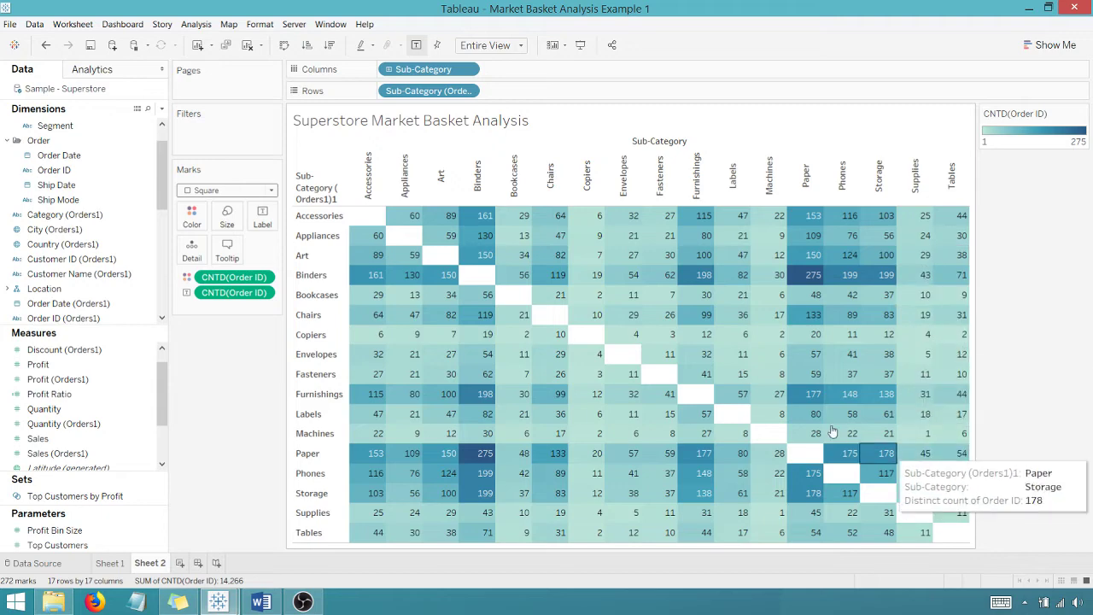
Change the Sub-Category join clause from <> to < and return to Sheet 2
{"action": "left_click", "coordinate": [61, 565]}
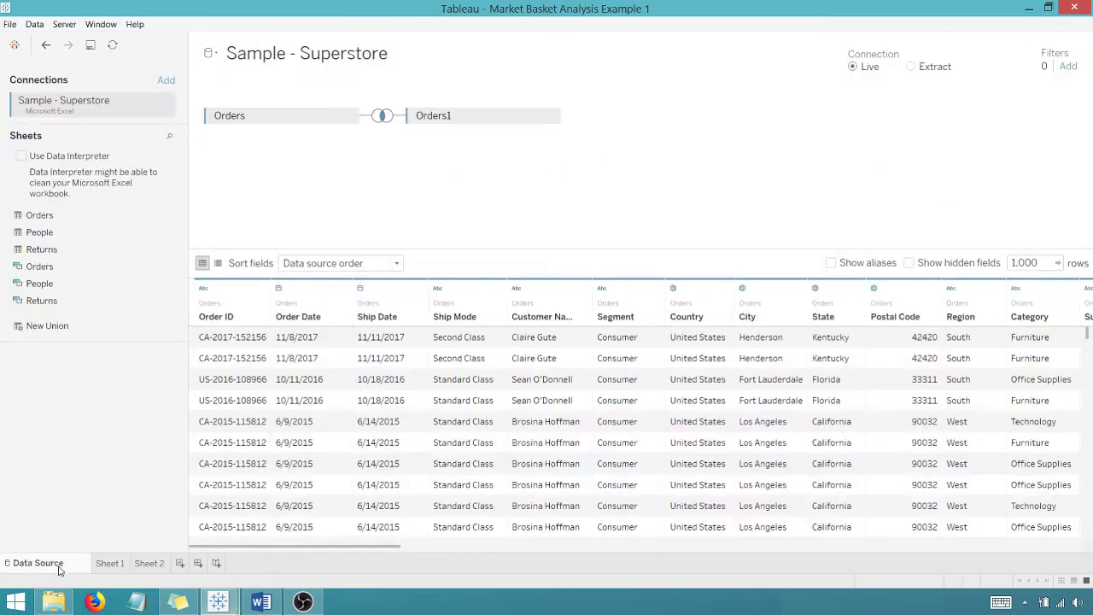
{"action": "left_click", "coordinate": [381, 118]}
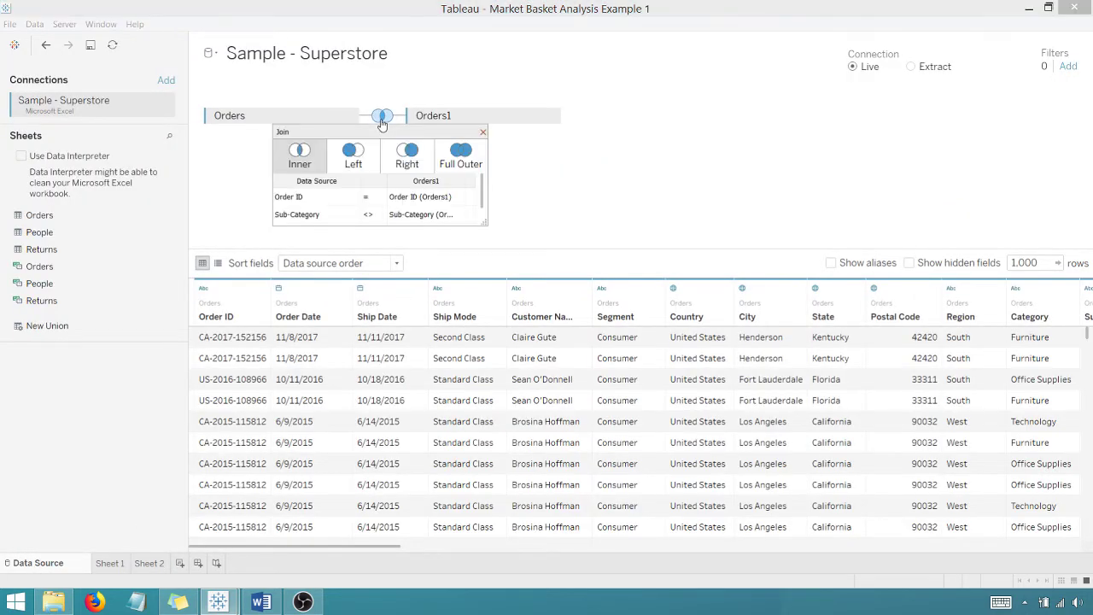
{"action": "left_click", "coordinate": [380, 216]}
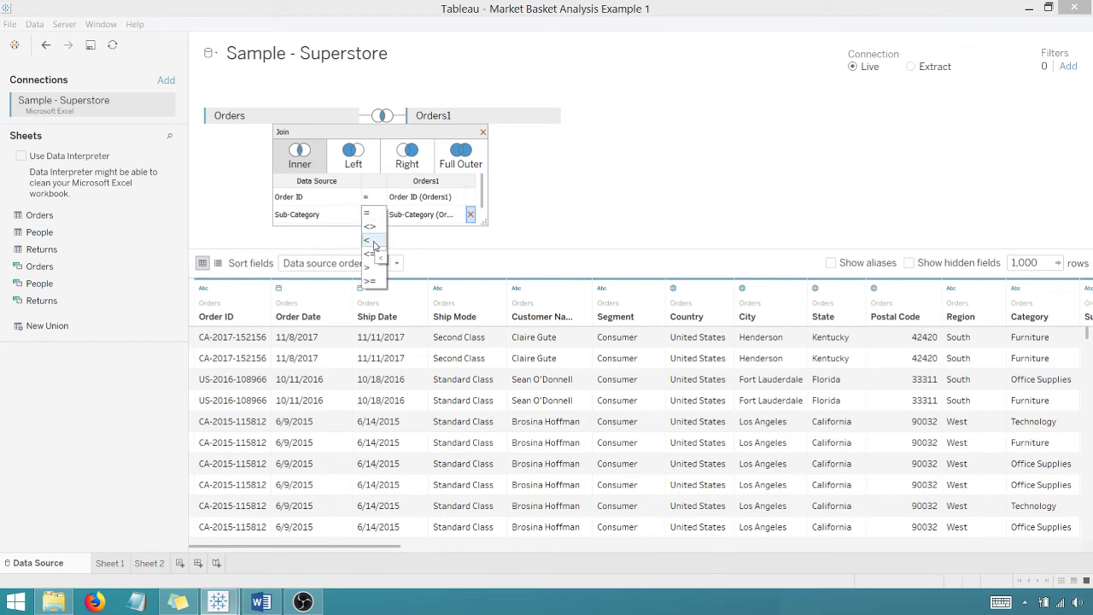
{"action": "left_click", "coordinate": [373, 243]}
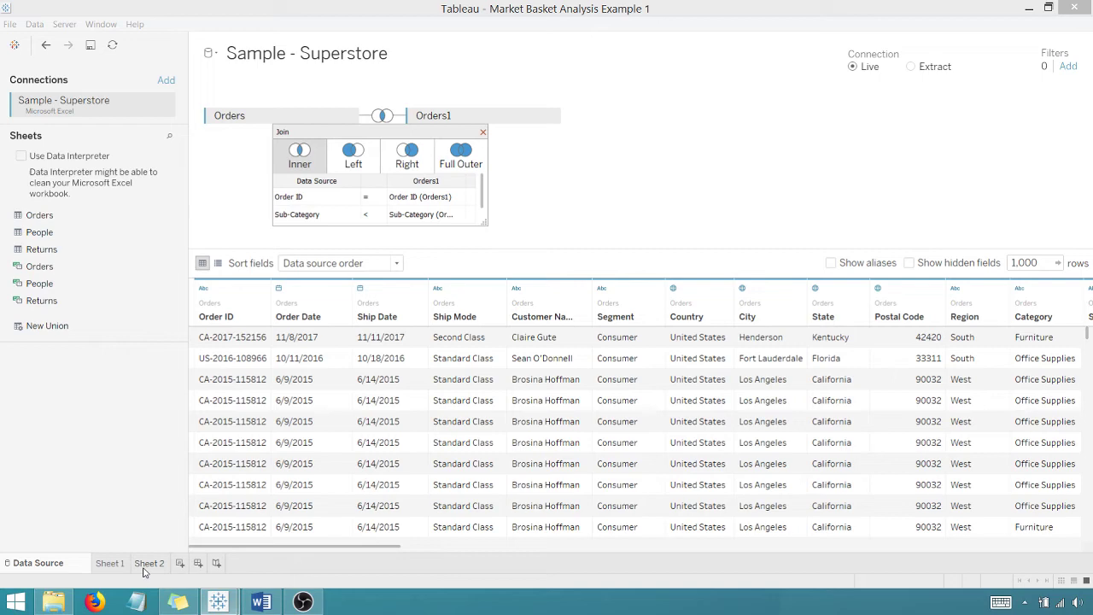
{"action": "left_click", "coordinate": [147, 565]}
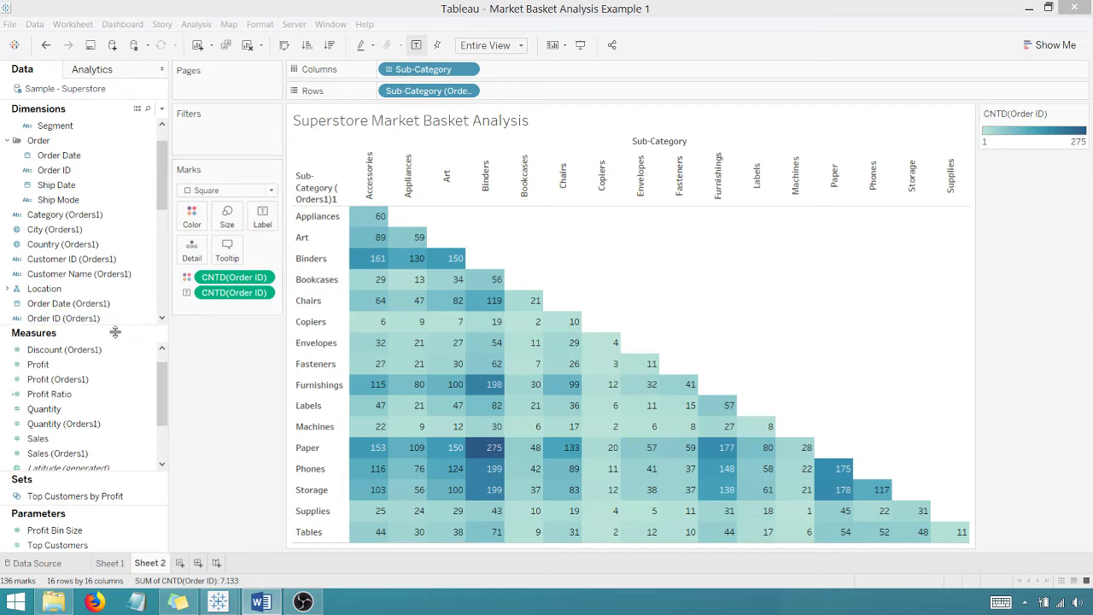
{"action": "left_click", "coordinate": [41, 366]}
{"action": "left_click_drag", "start_coordinate": [43, 367], "coordinate": [190, 220]}
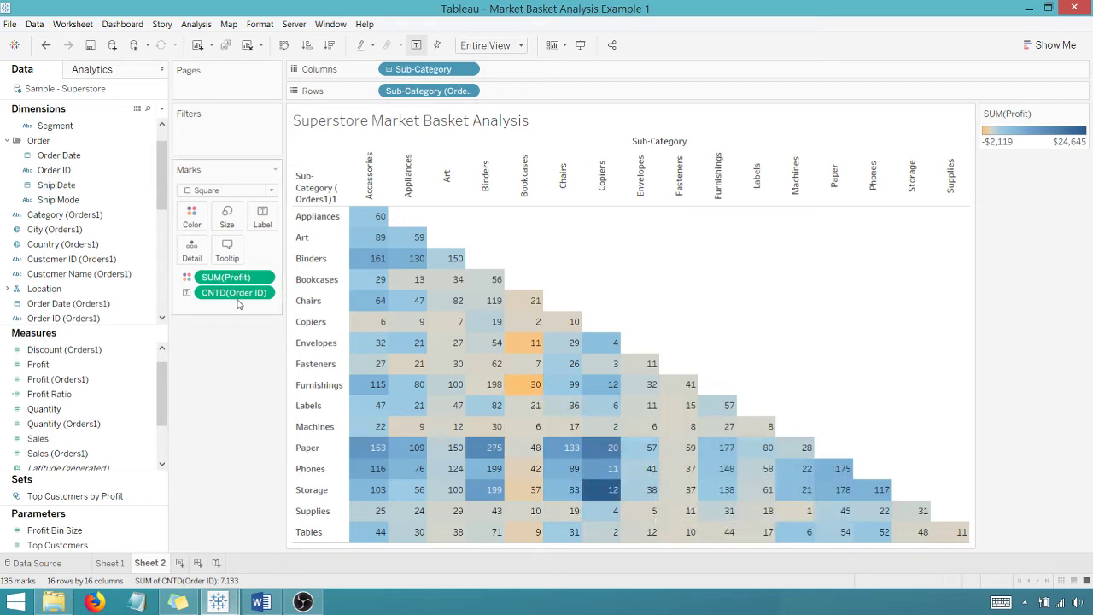
{"action": "left_click_drag", "start_coordinate": [49, 393], "coordinate": [192, 218]}
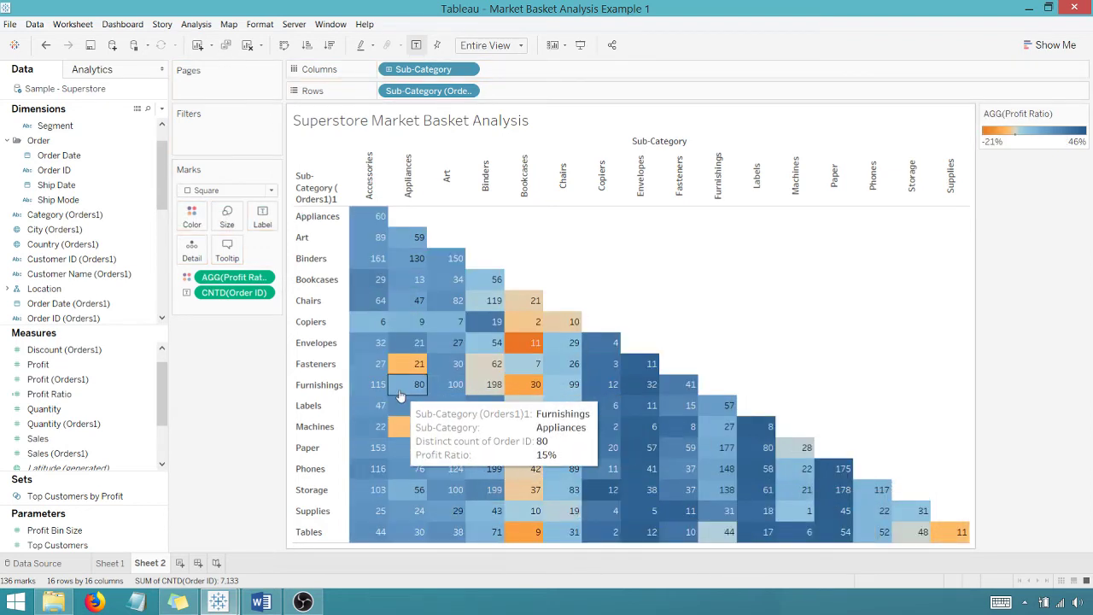
{"action": "key", "text": "ctrl+z"}
{"action": "key", "text": "ctrl+z"}
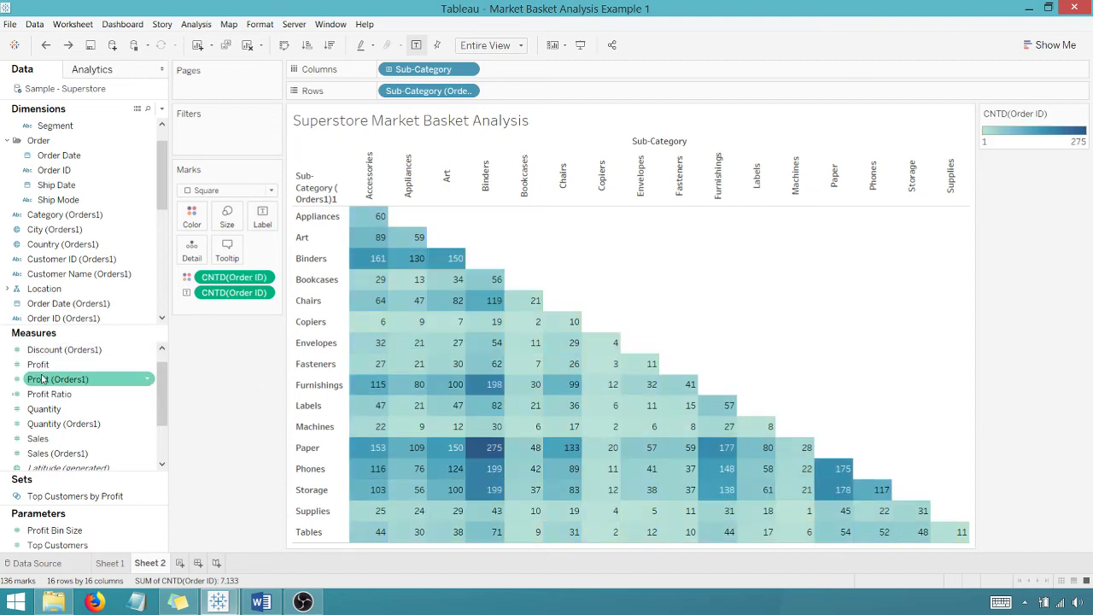
Add Profit and Profit Ratio to the Tooltip on the Marks card
{"action": "left_click_drag", "start_coordinate": [38, 365], "coordinate": [227, 246]}
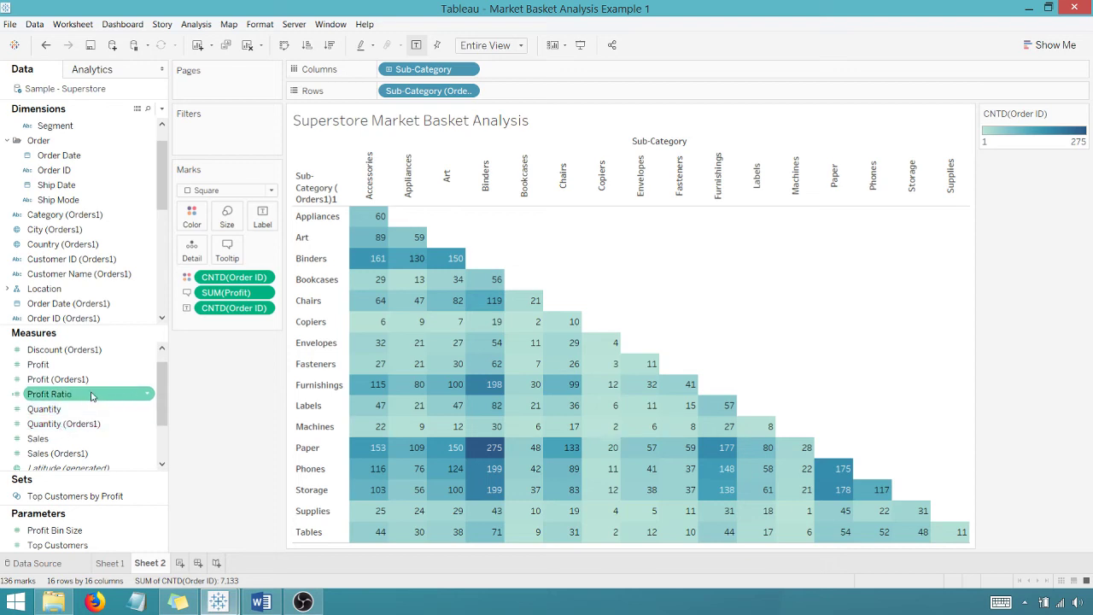
{"action": "left_click_drag", "start_coordinate": [80, 397], "coordinate": [227, 247]}
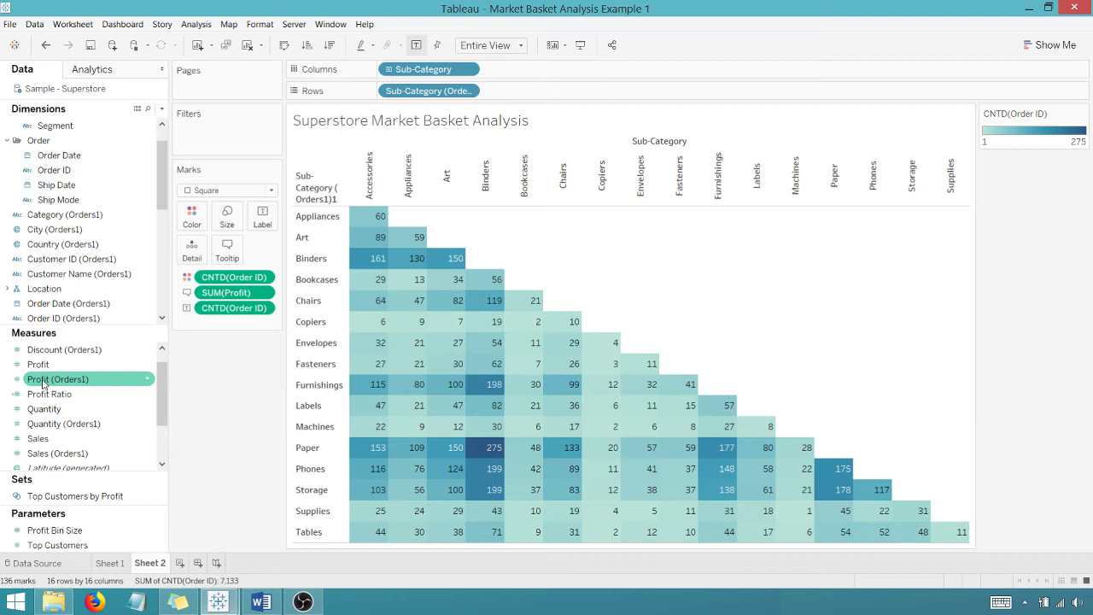
{"action": "left_click_drag", "start_coordinate": [67, 391], "coordinate": [227, 248]}
{"action": "mouse_move", "coordinate": [495, 295]}
{"action": "mouse_move", "coordinate": [493, 452]}
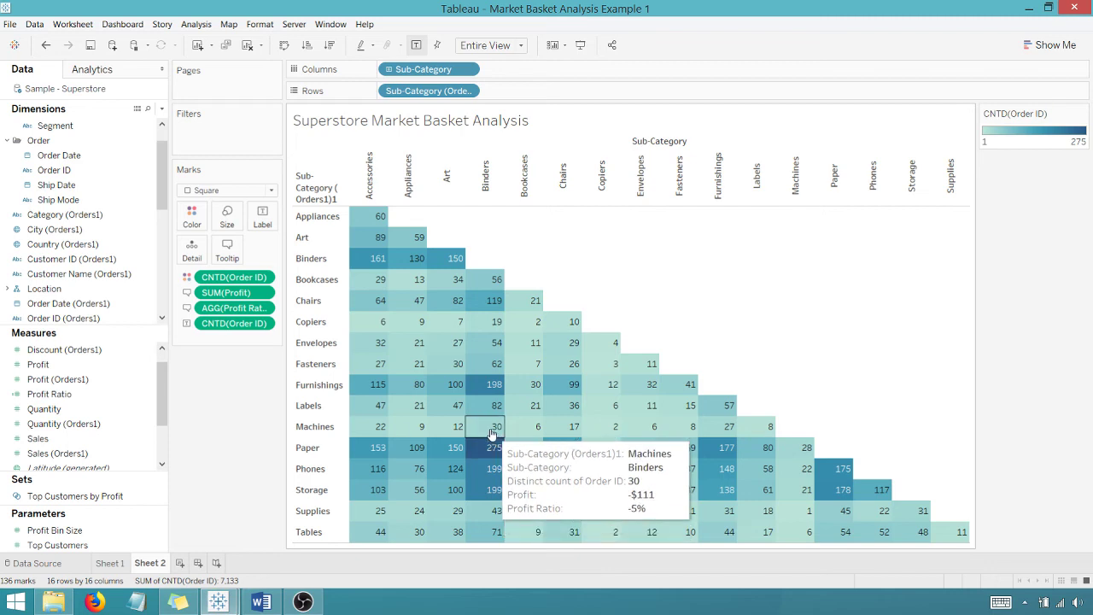
{"action": "mouse_move", "coordinate": [486, 389]}
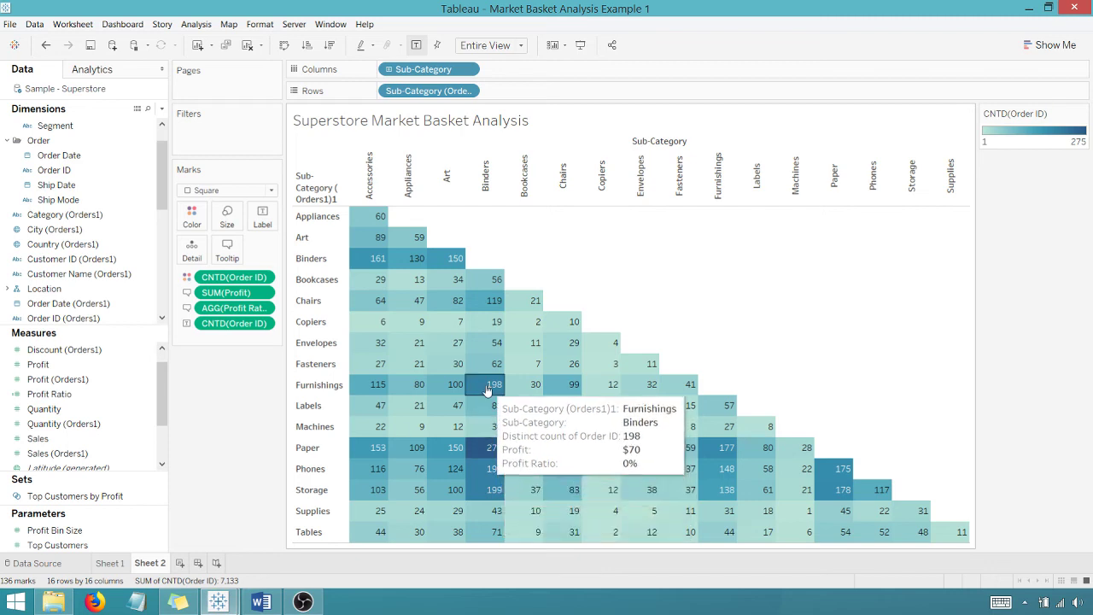